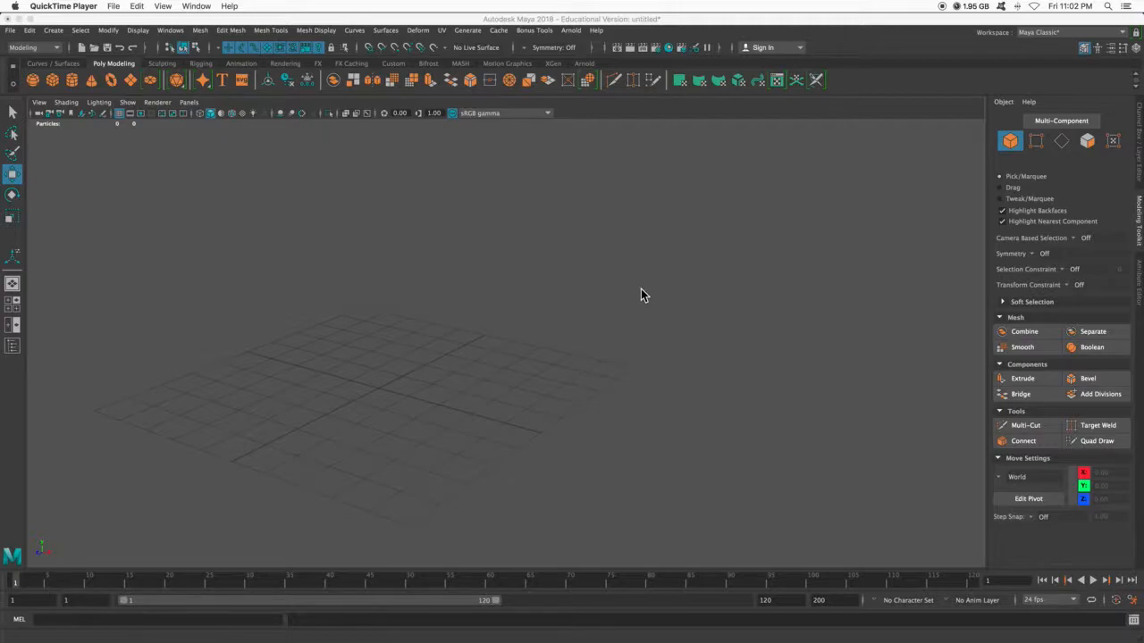
- Create a polygon cube at the origin
click(53, 80)
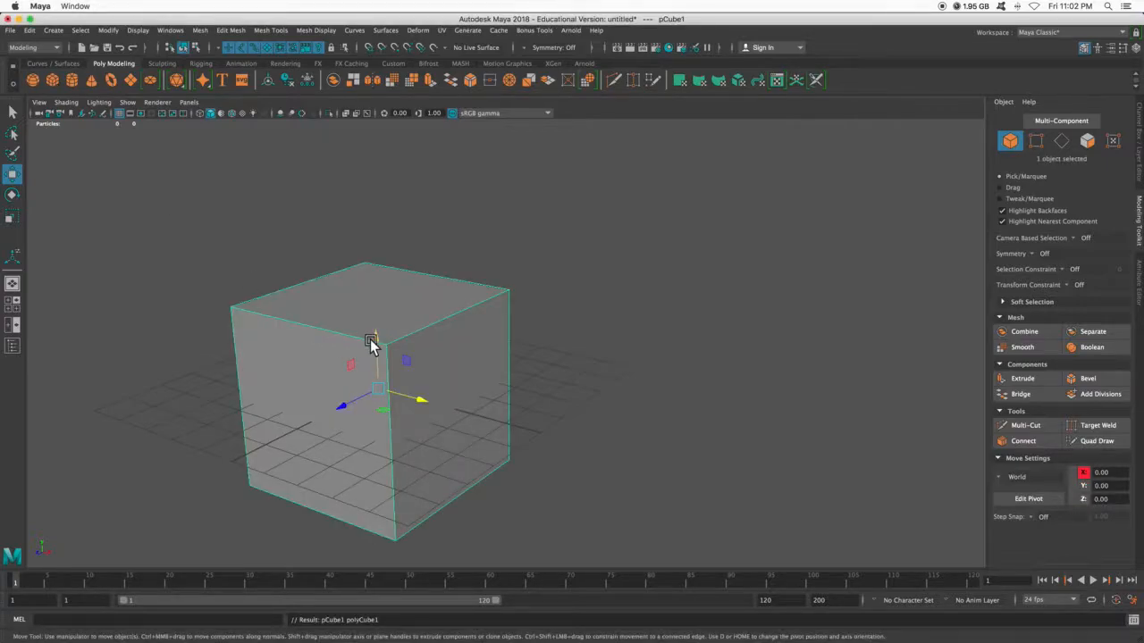
- Undock the Modeling Toolkit into a floating window and close it
click(1139, 147)
click(1140, 217)
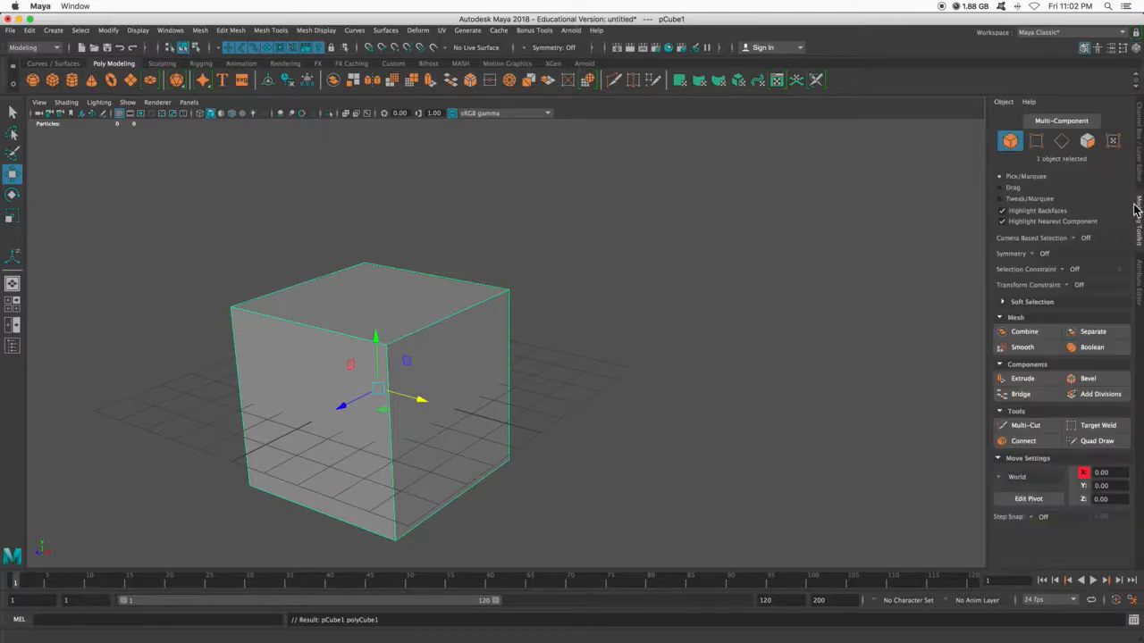
drag(1140, 210, 680, 147)
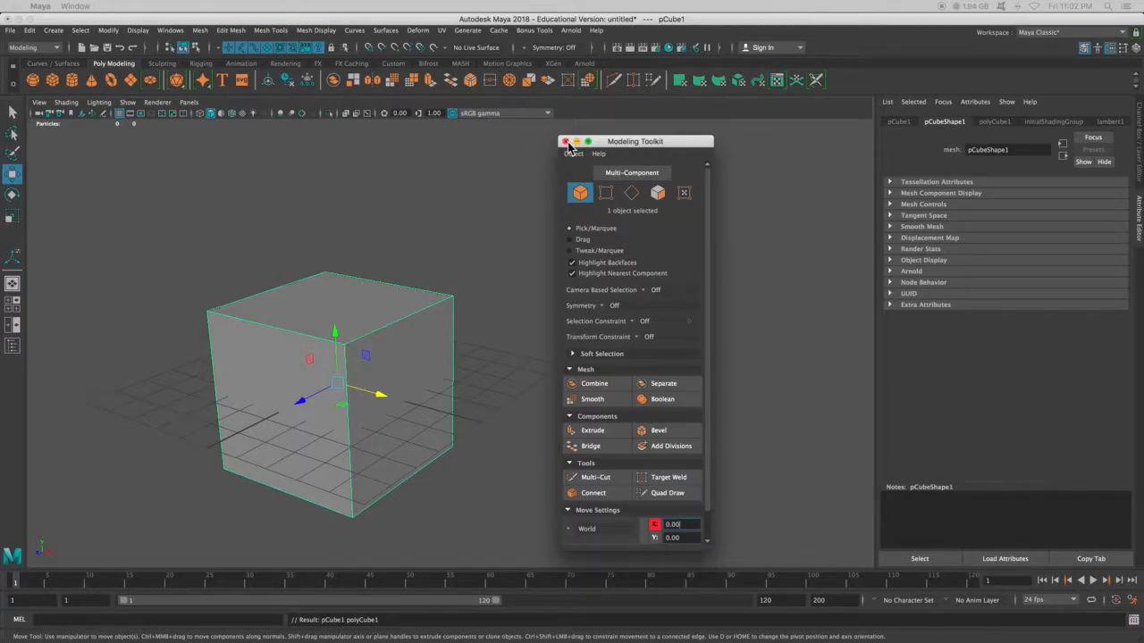
click(564, 141)
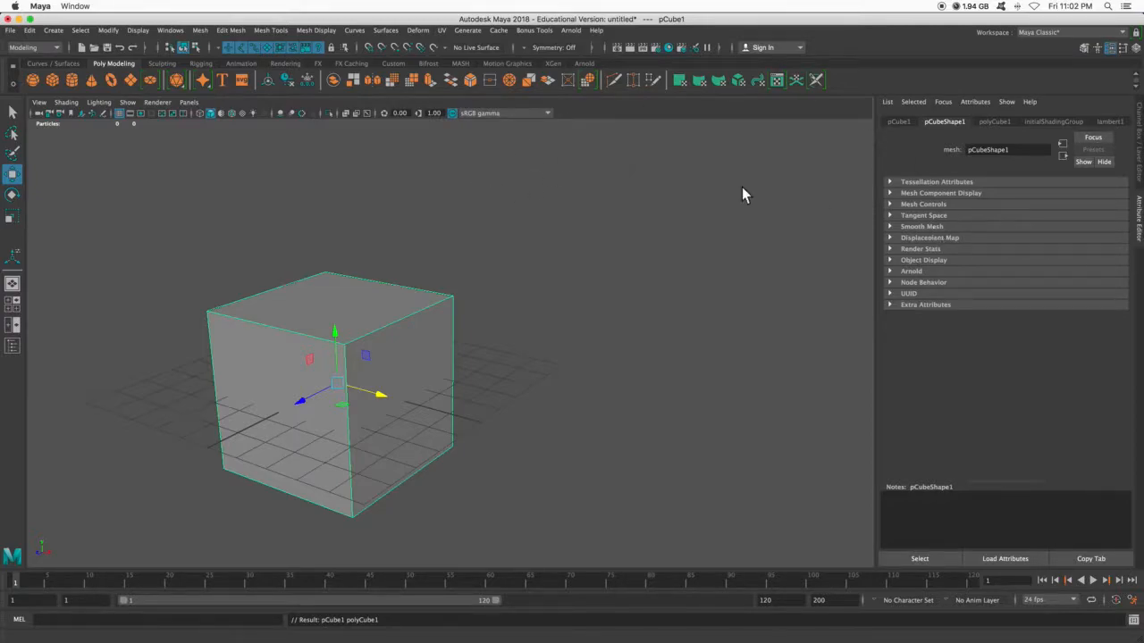
- Reset the Maya Classic workspace to its factory default and display the Modeling Toolkit
click(171, 32)
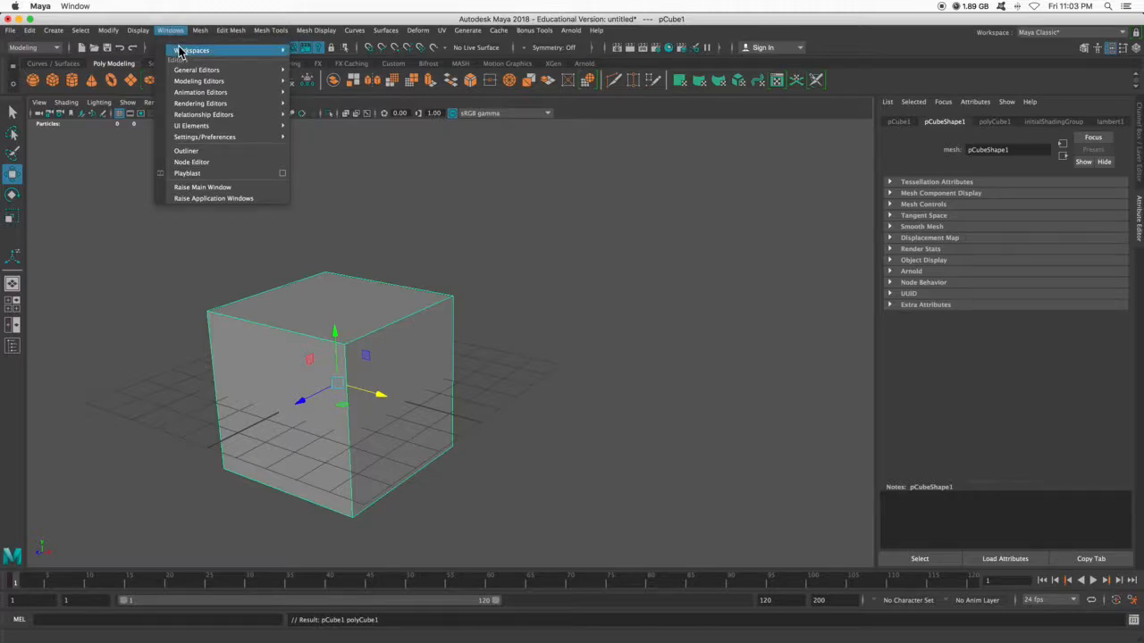
mouse_move(187, 50)
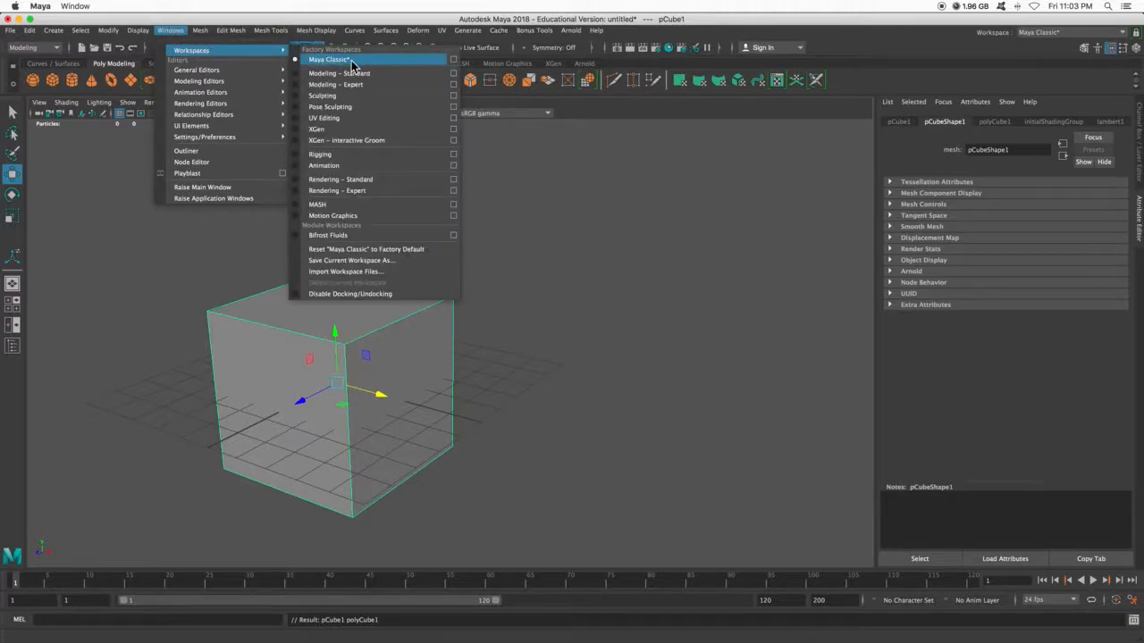
click(385, 253)
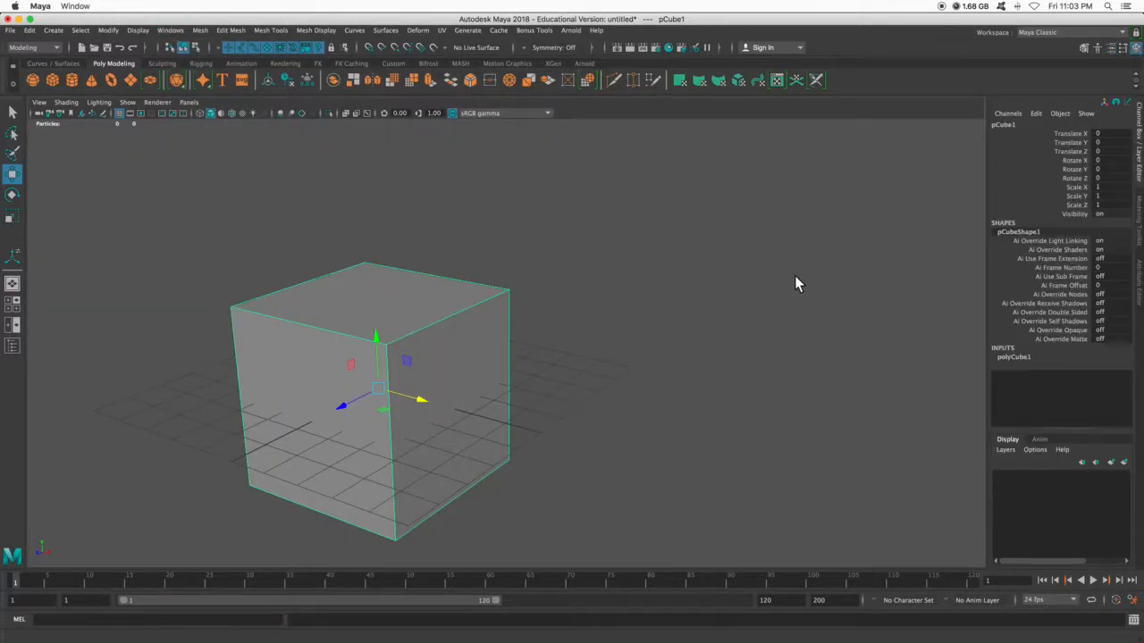
click(1139, 212)
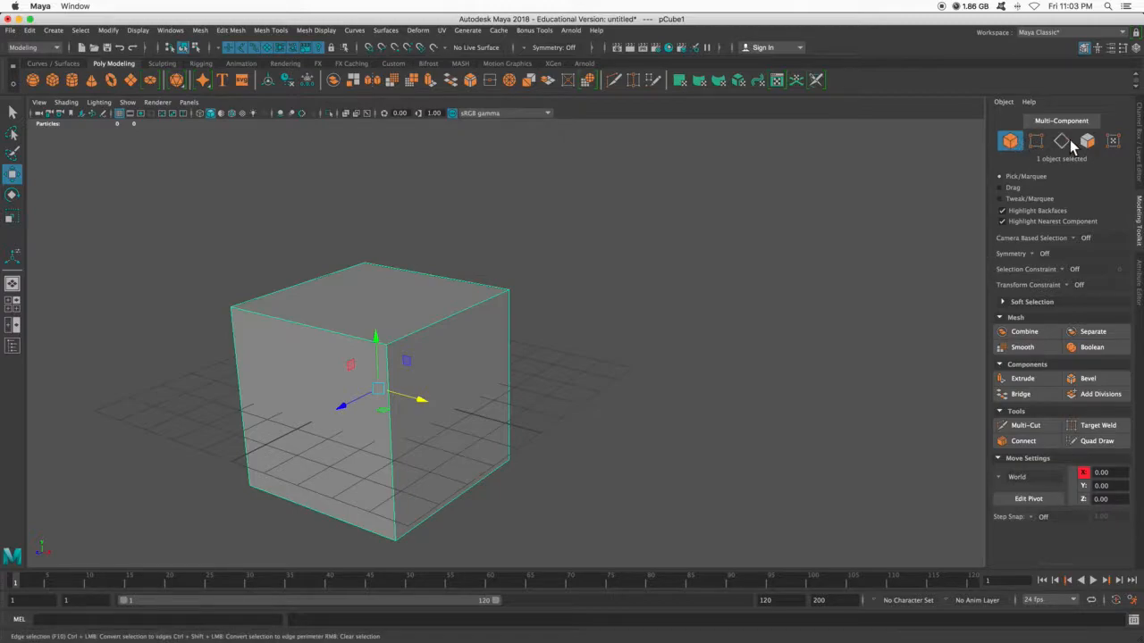
- Try the vertex and face selection modes on the cube and return to object mode
right_click(428, 309)
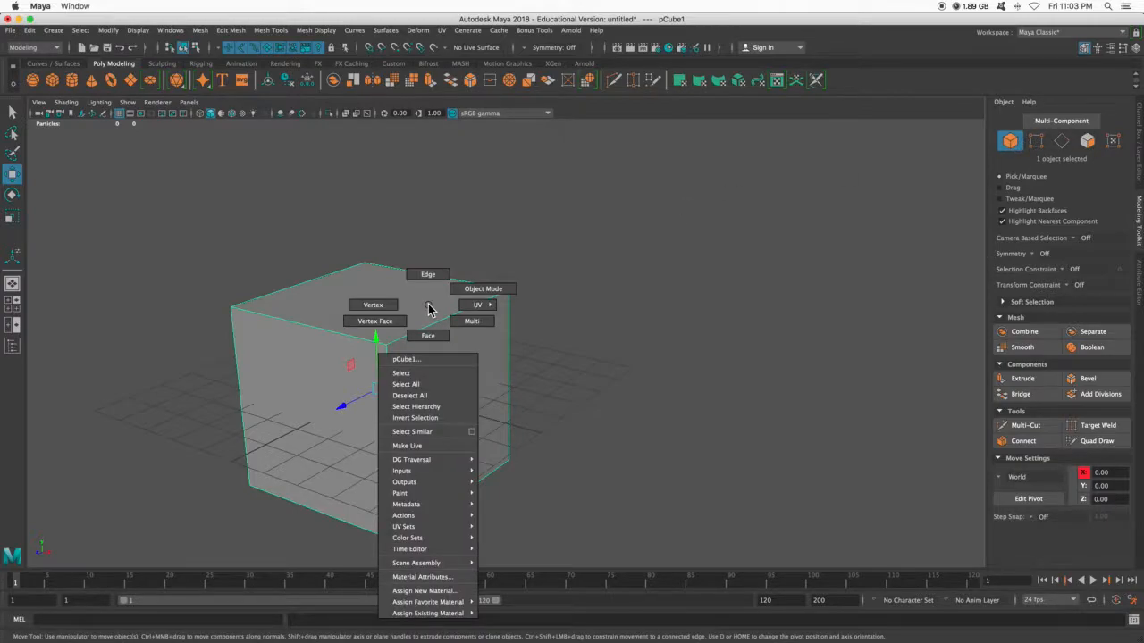
click(396, 301)
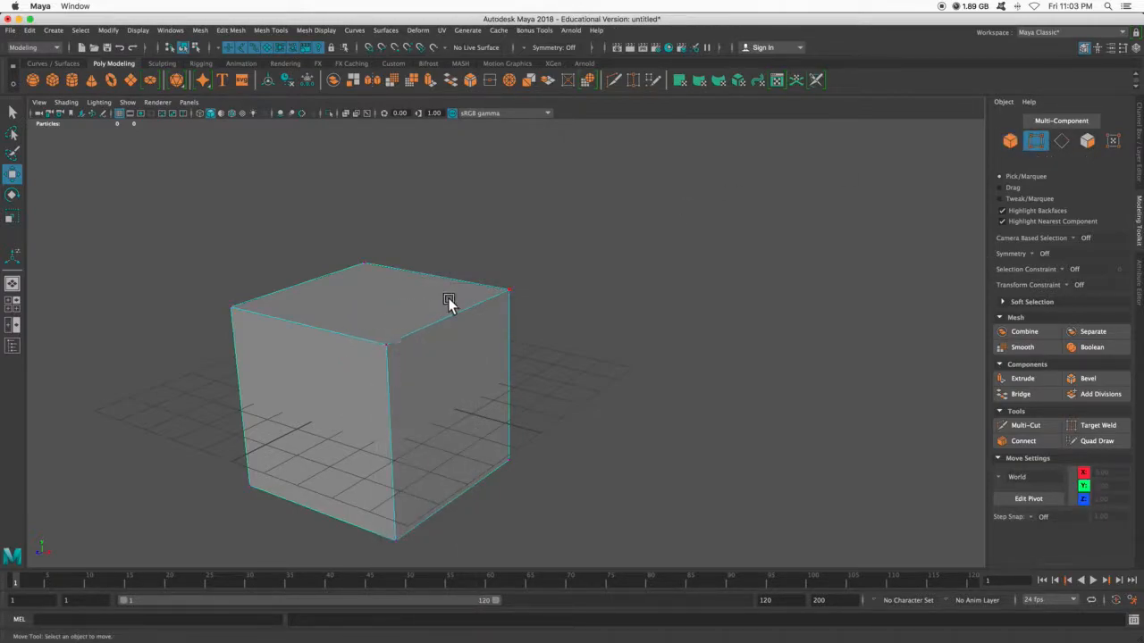
right_click(449, 305)
click(449, 329)
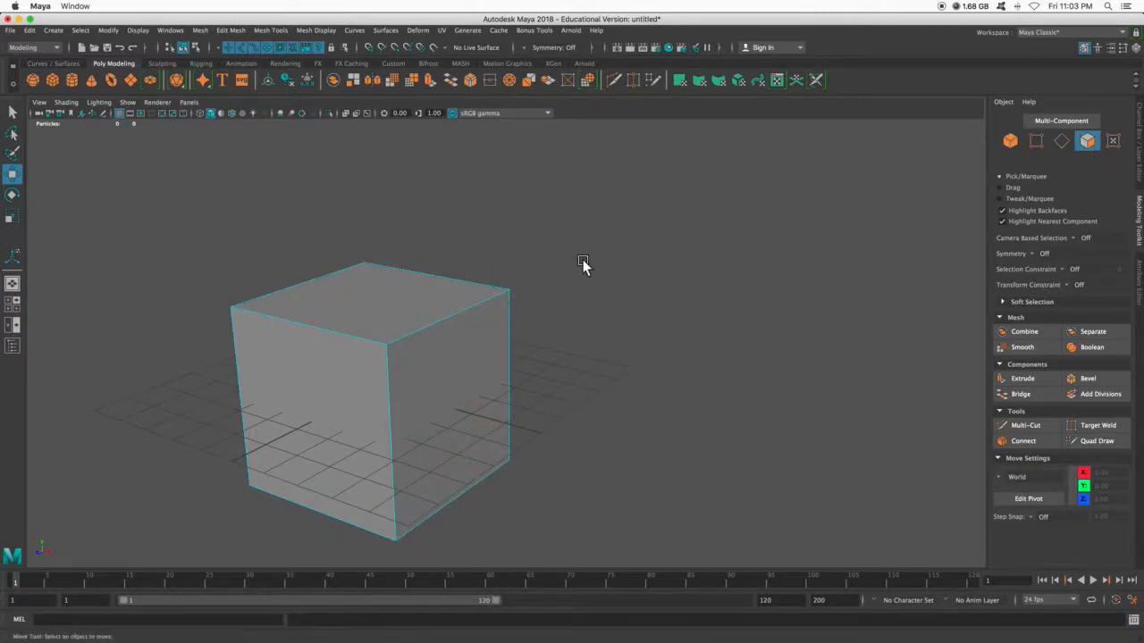
right_click(451, 295)
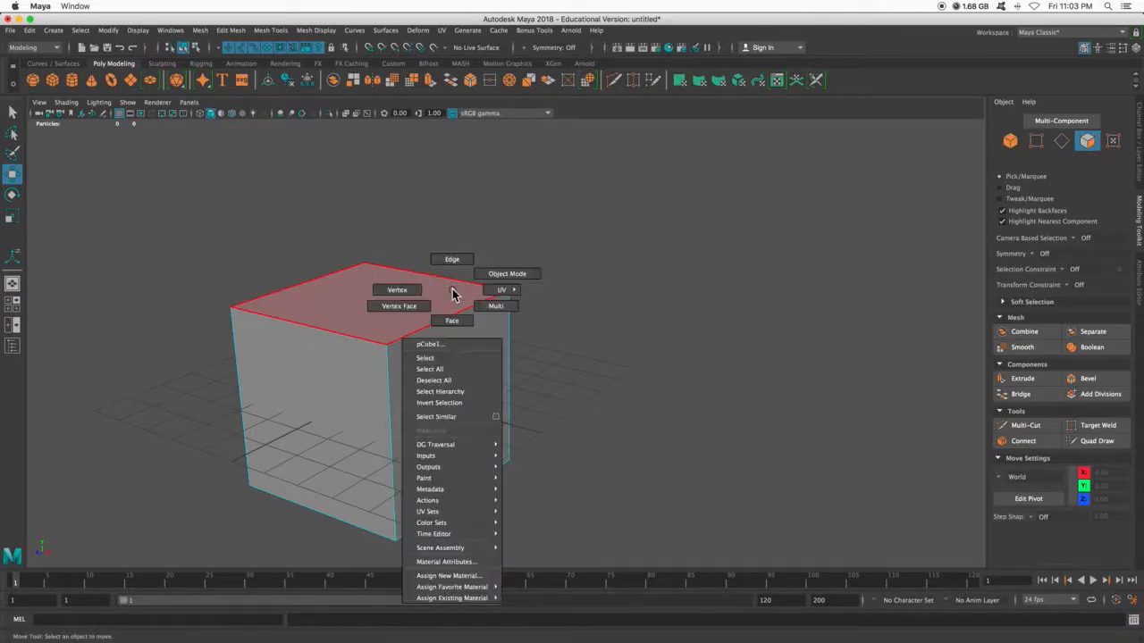
click(502, 273)
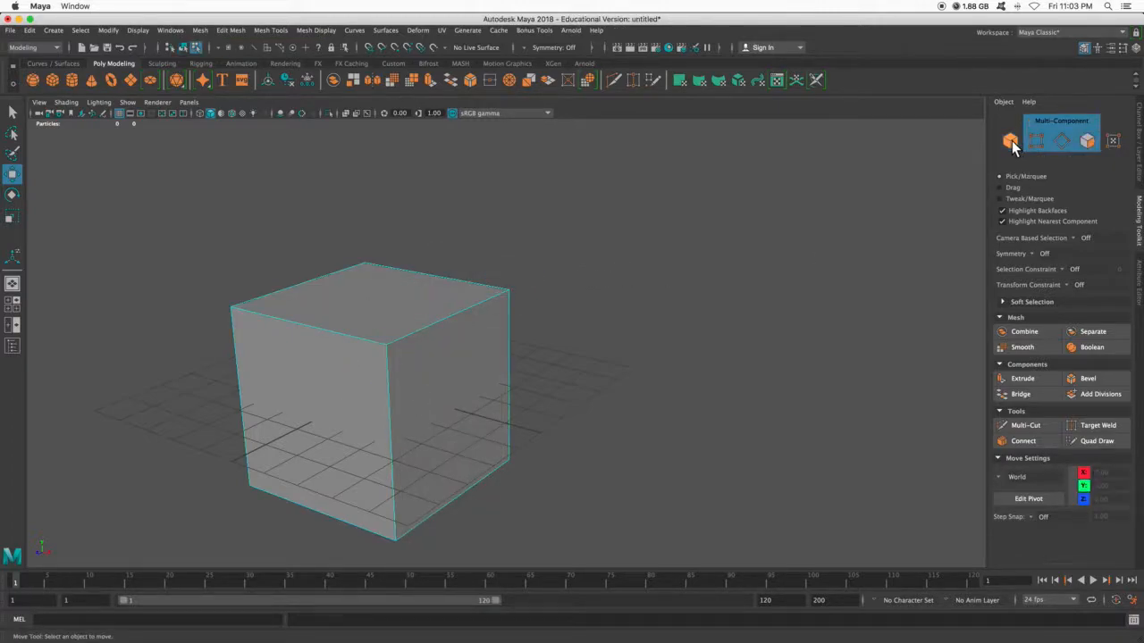
- Cycle the cube's component selection through vertex and edge, finishing in face selection mode
click(1034, 143)
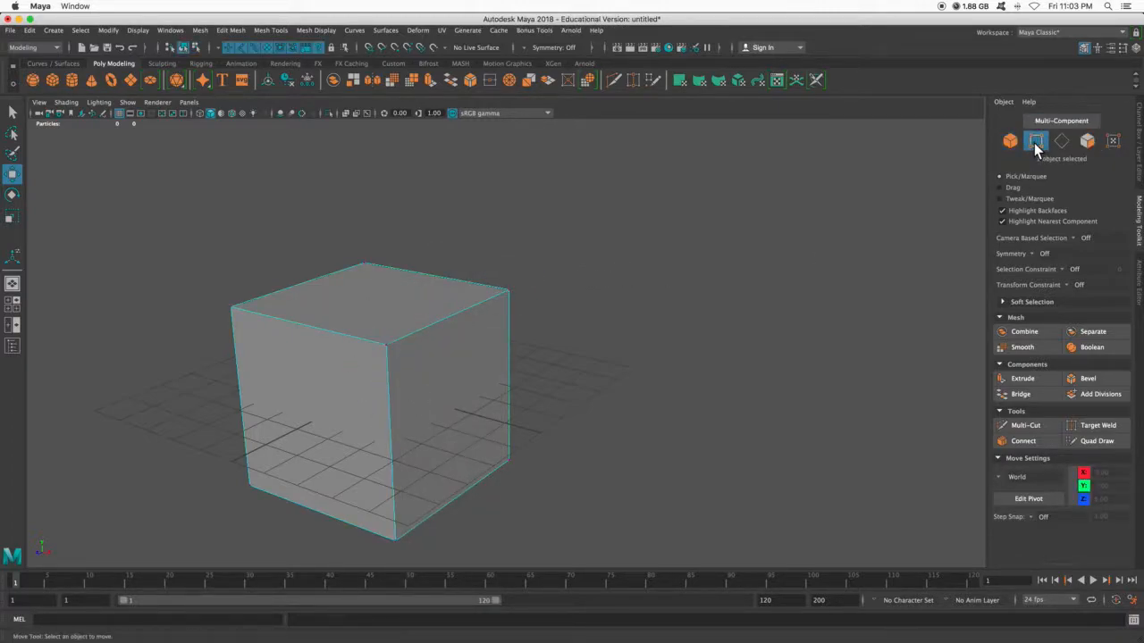
click(1061, 141)
click(1090, 141)
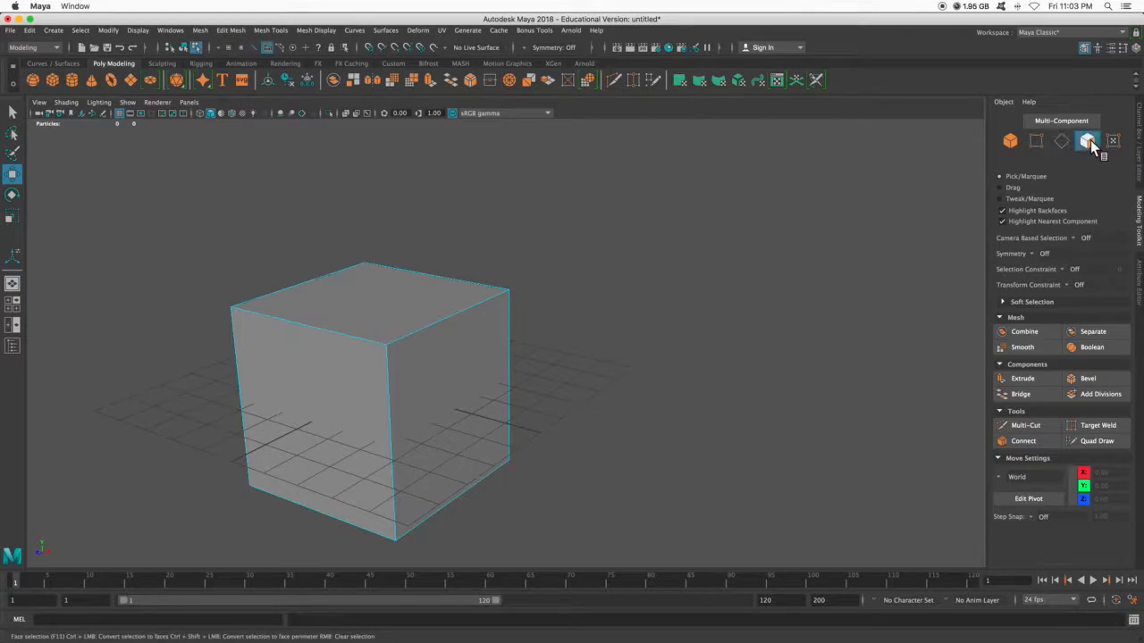
- Extrude the cube's top face upward by about 0.39 units
scroll(297, 424, up, 5)
scroll(331, 409, down, 5)
right_drag(394, 327, 394, 354)
alt+drag(412, 320, 460, 314)
scroll(479, 321, up, 3)
alt+middle_drag(479, 320, 572, 311)
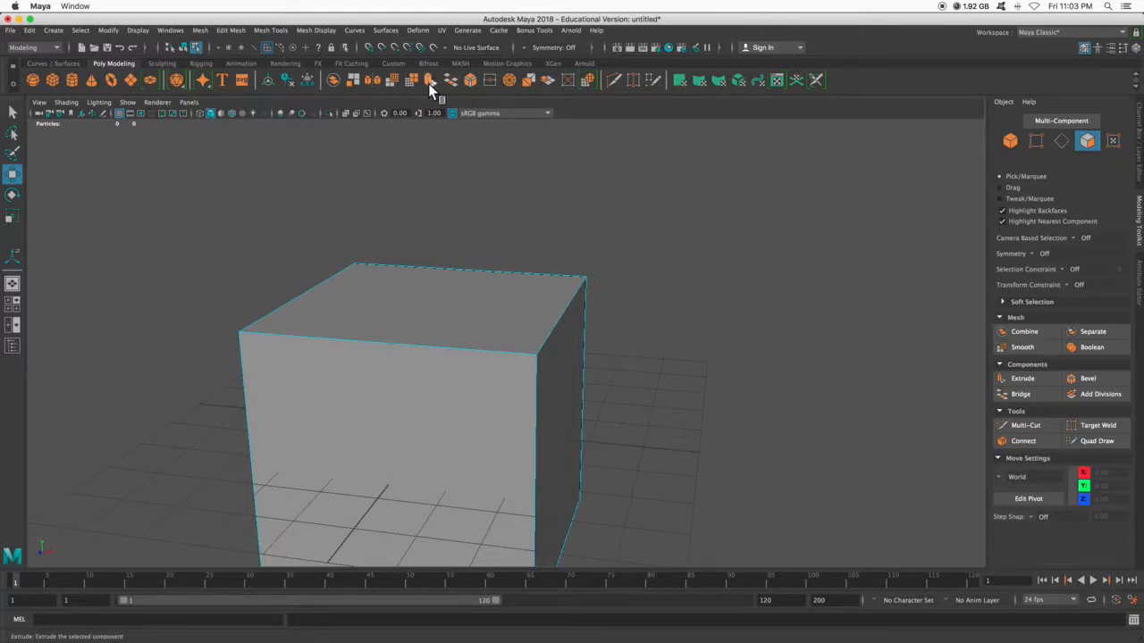
click(1025, 379)
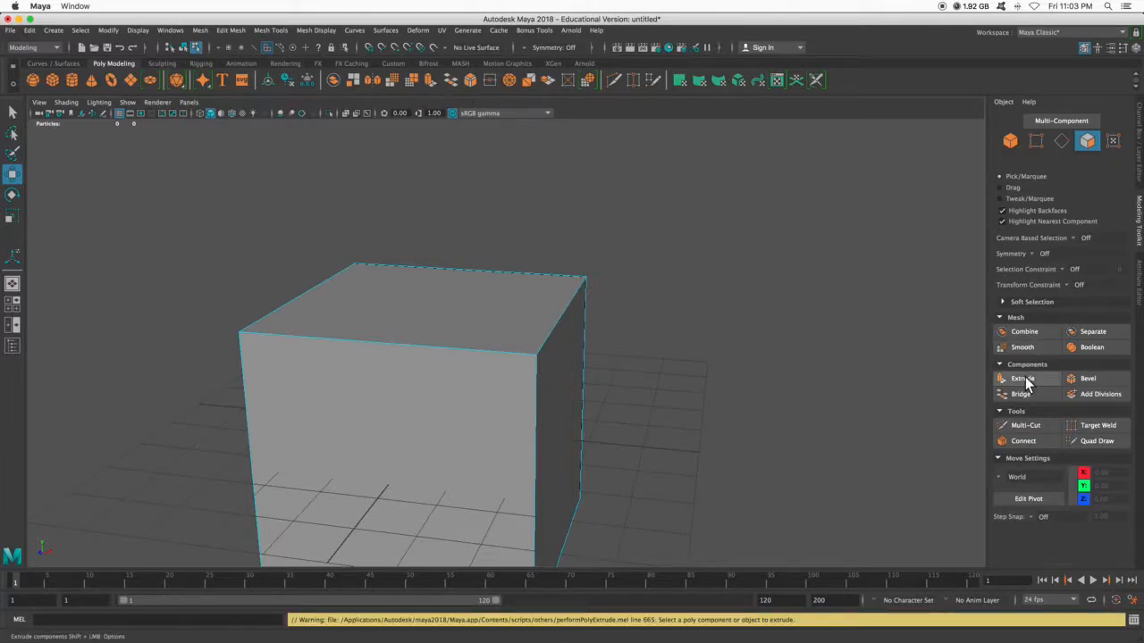
click(468, 298)
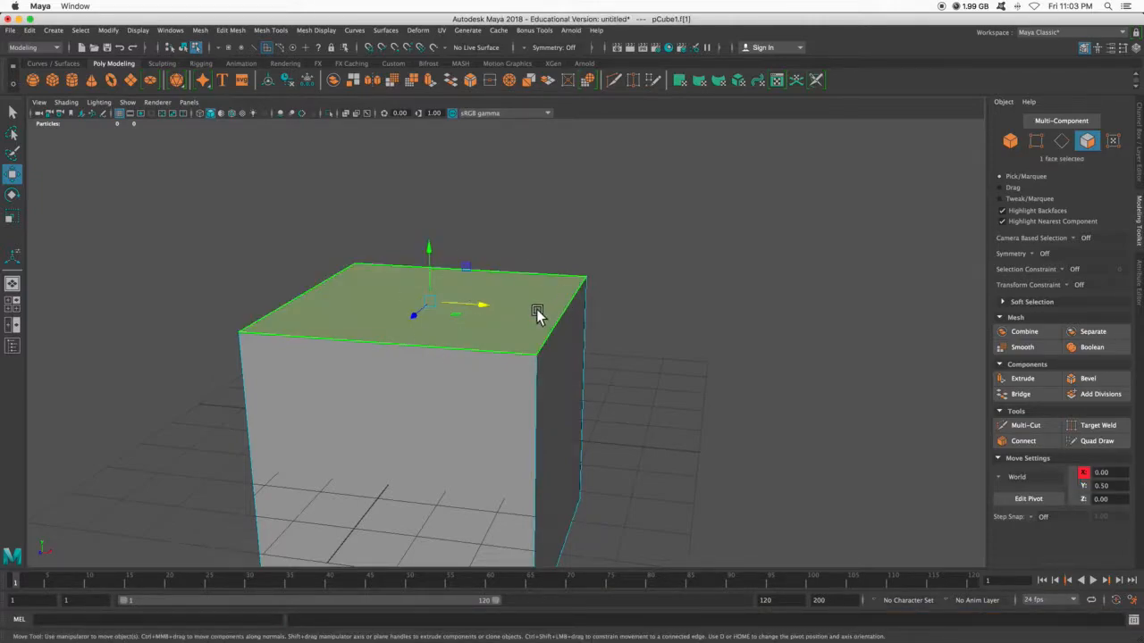
click(1022, 378)
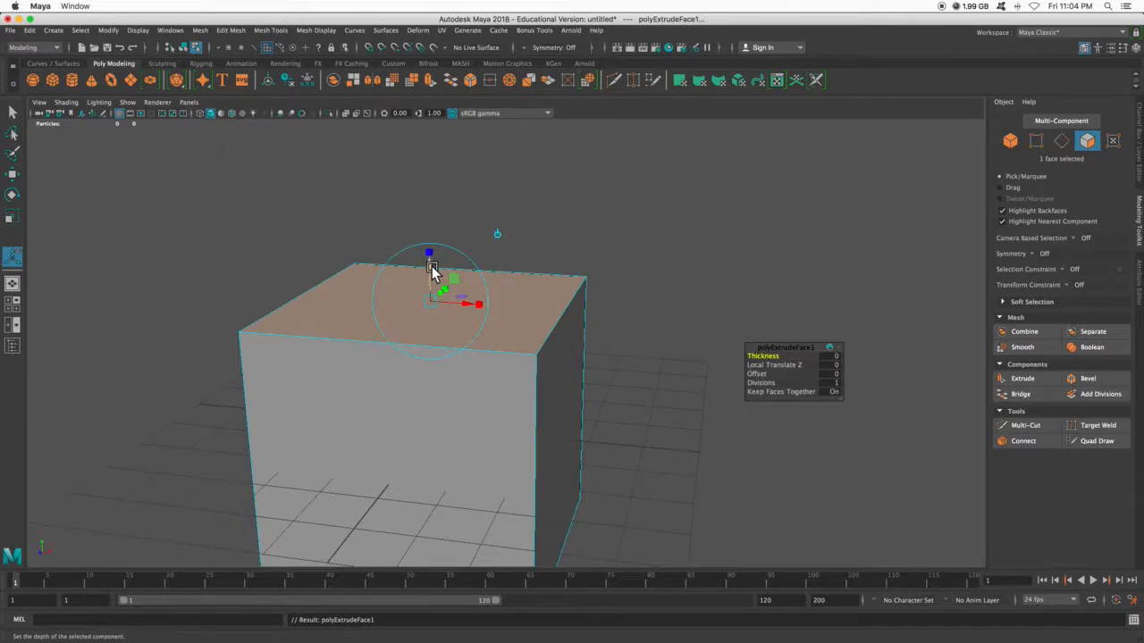
drag(430, 257, 368, 112)
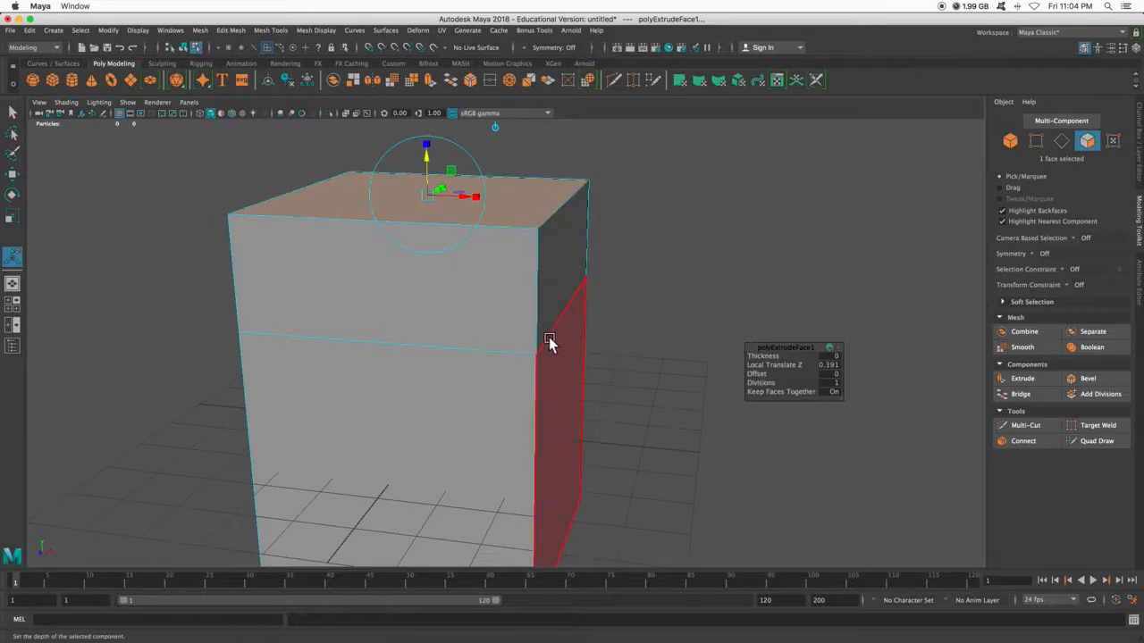
- Set the top face extrusion's thickness to 0.3 and its local Z translation to about 0.11
scroll(478, 301, down, 3)
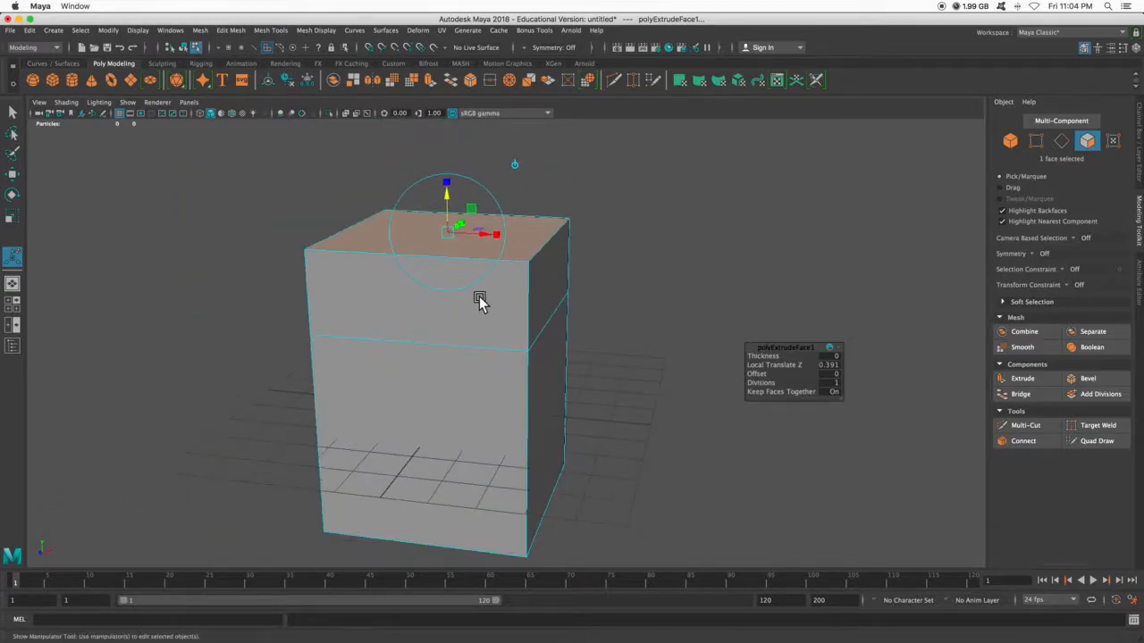
alt+drag(580, 316, 697, 331)
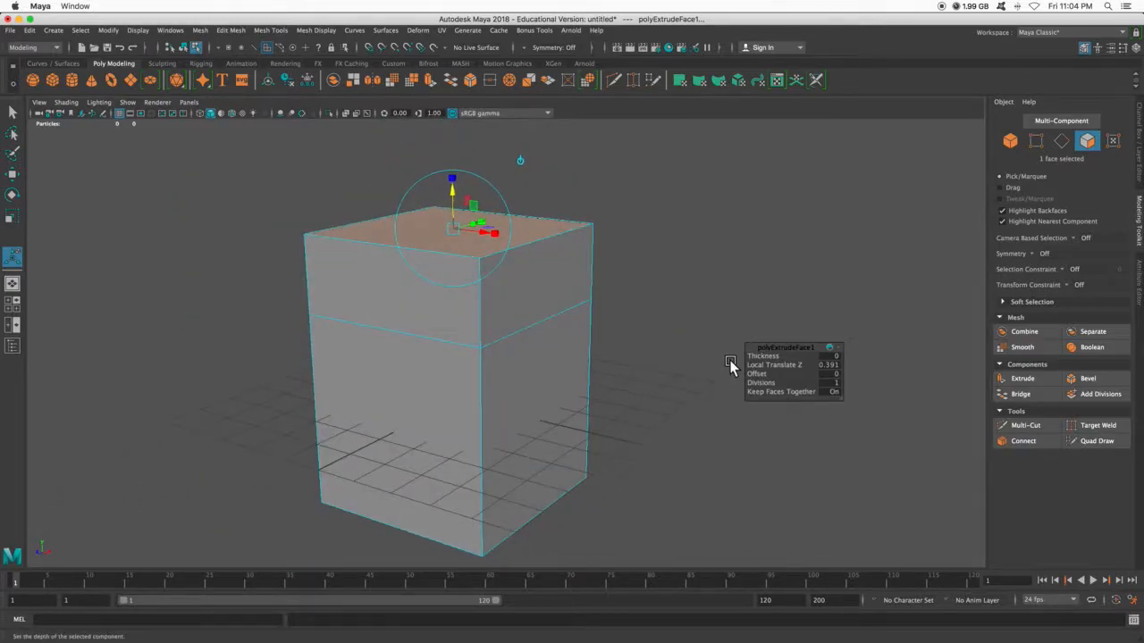
drag(759, 357, 762, 356)
drag(454, 181, 453, 275)
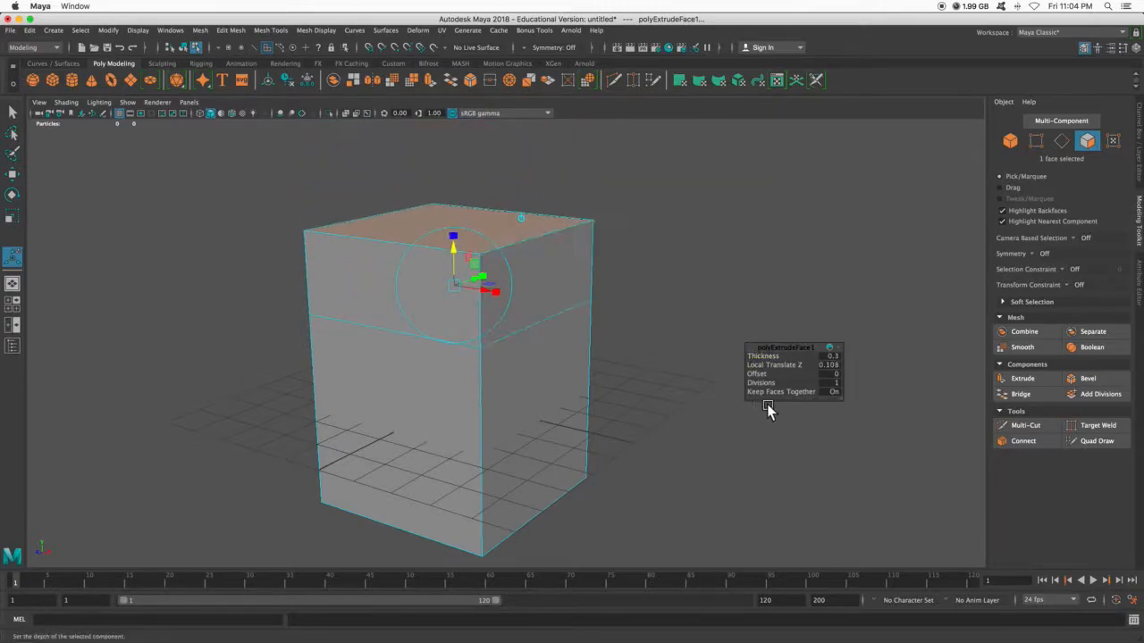
- Scale the extruded top face slightly inward so the upper section tapers
drag(758, 374, 757, 373)
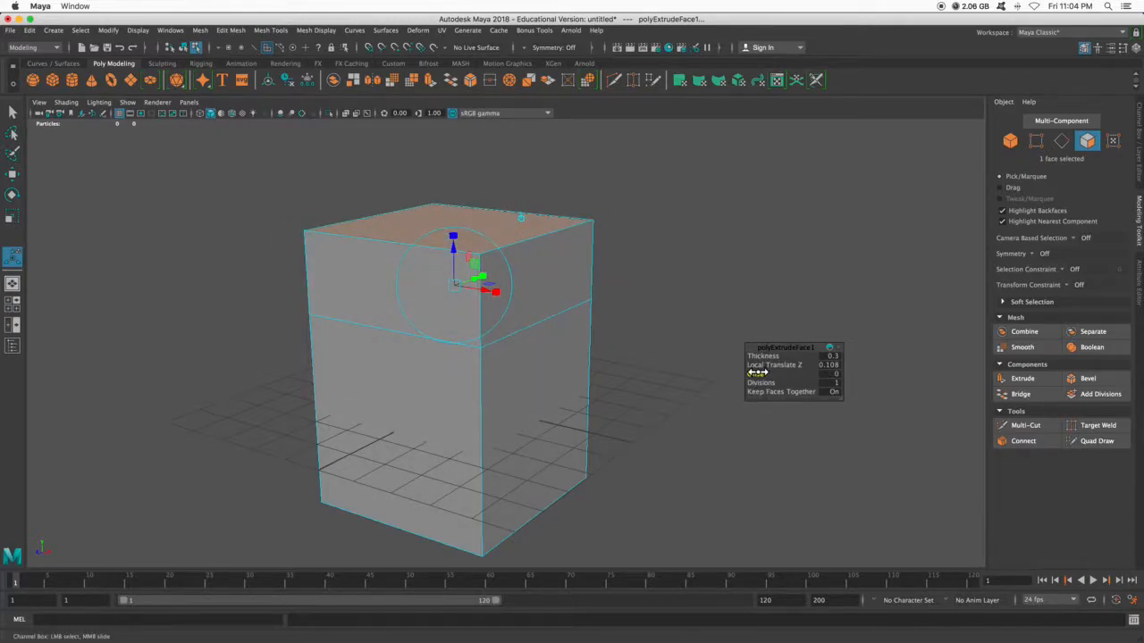
key(r)
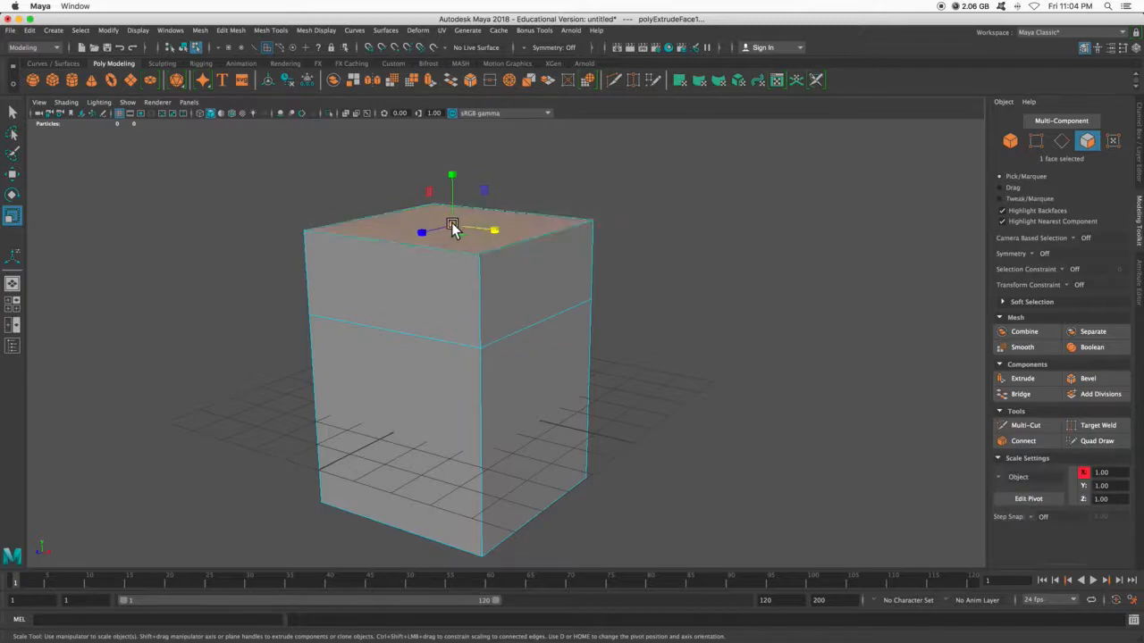
drag(452, 228, 428, 239)
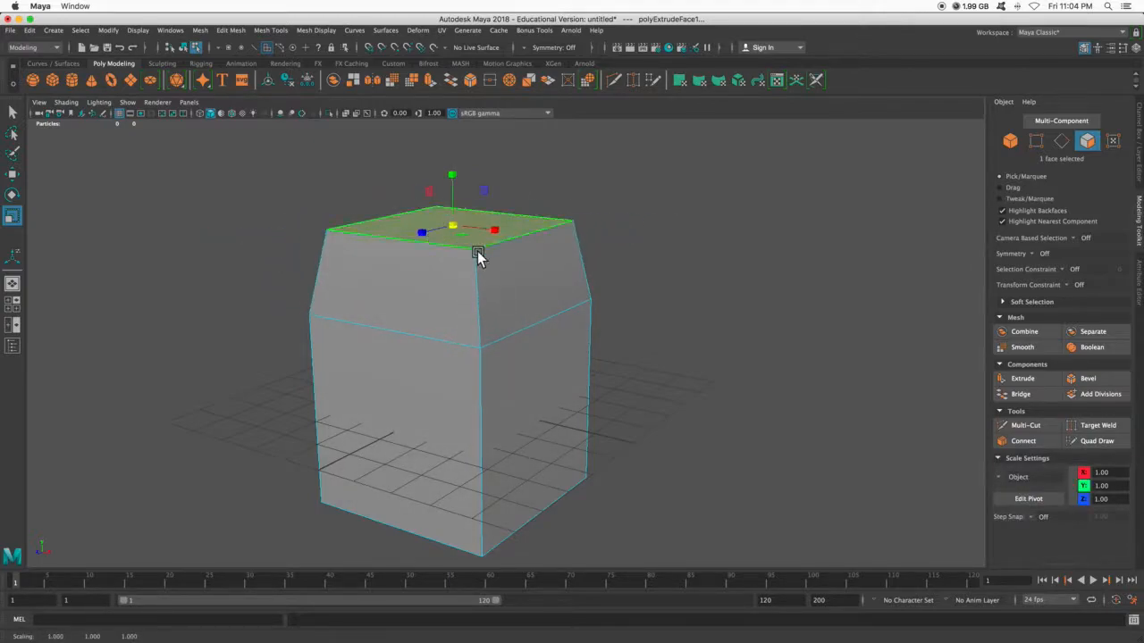
- Extrude the tapered top face again, raising it by about 1.11 units to form a tall middle section
click(1023, 379)
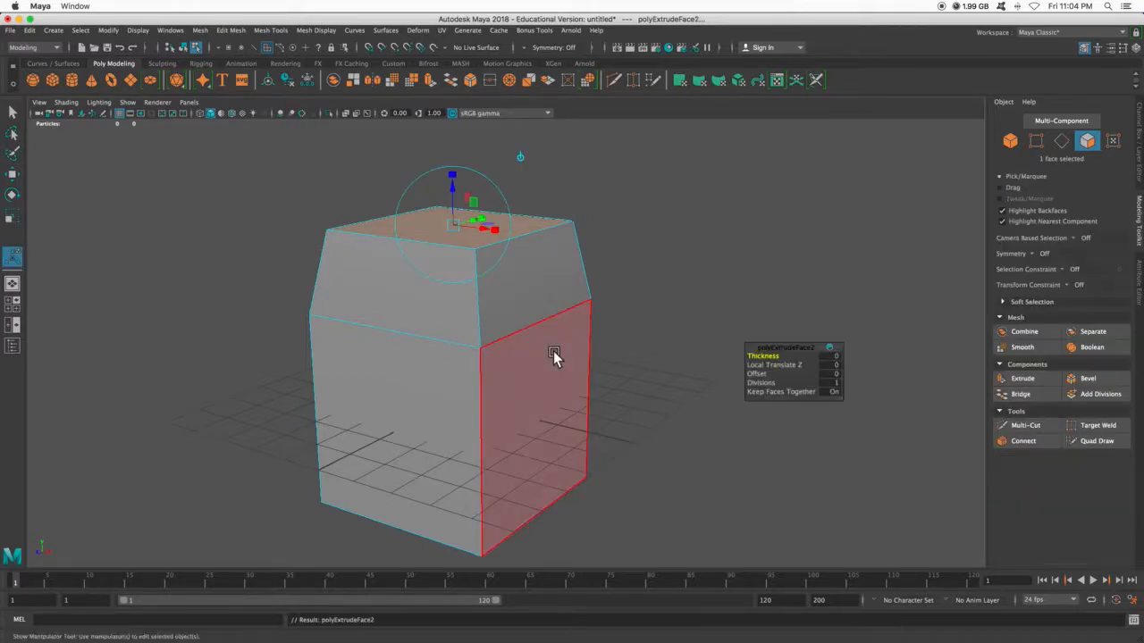
scroll(557, 356, down, 5)
scroll(603, 335, up, 2)
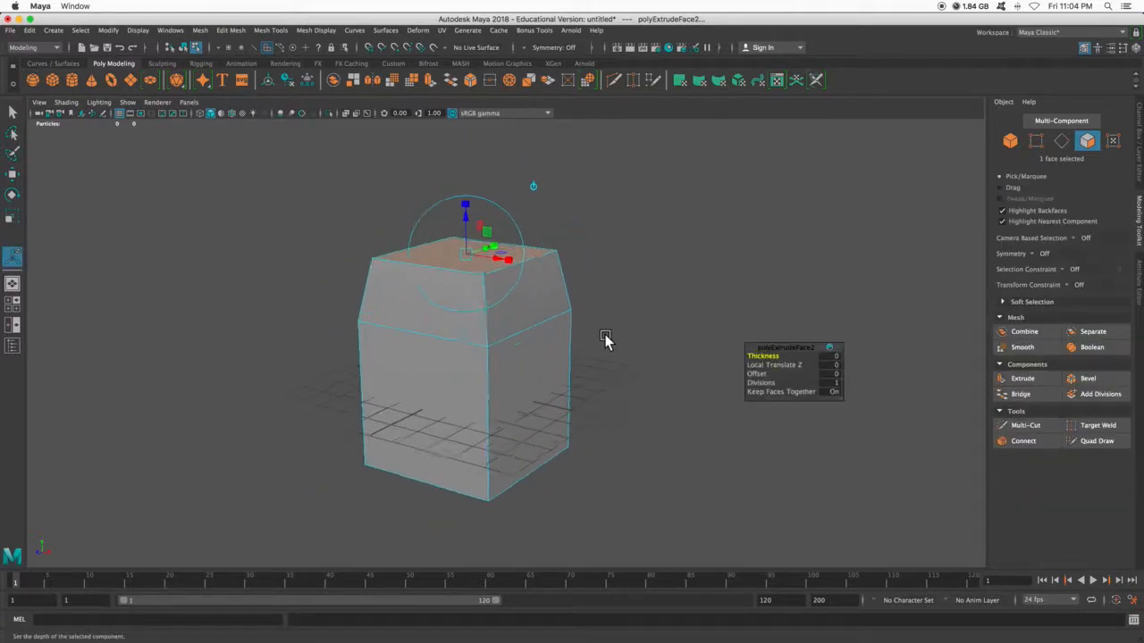
drag(467, 224, 457, 142)
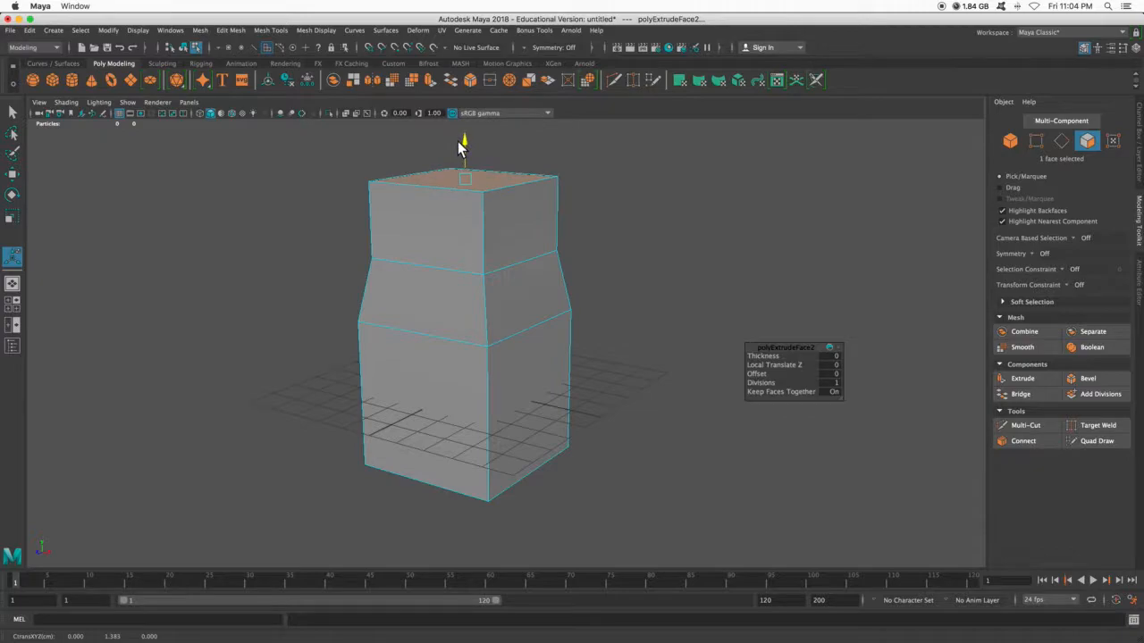
scroll(579, 248, down, 4)
key(ctrl+z)
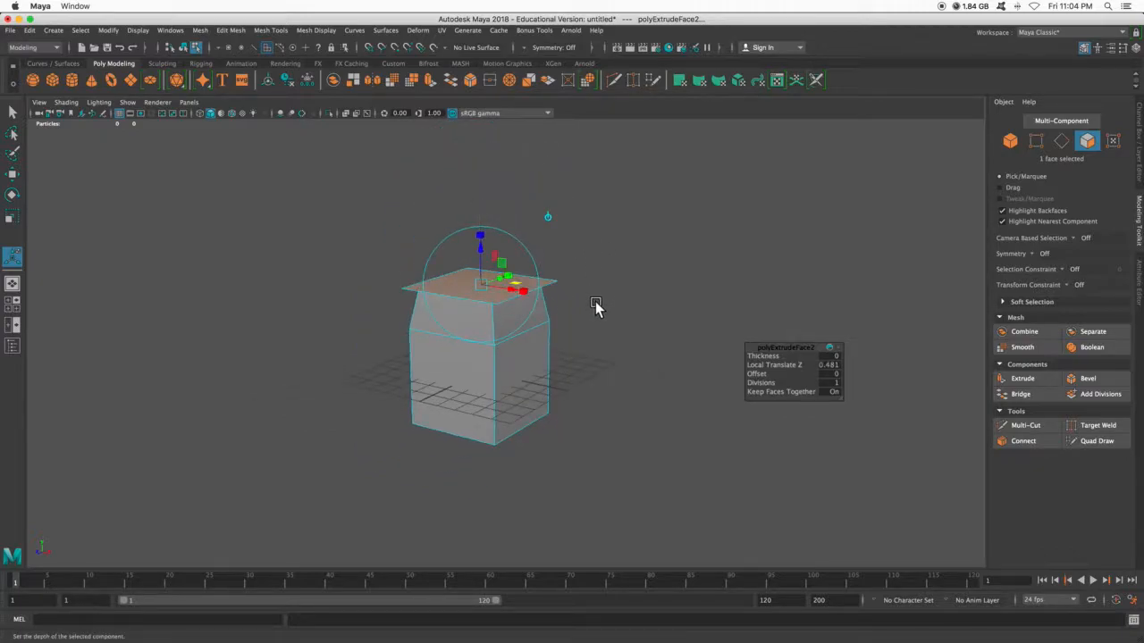
key(ctrl+z)
drag(478, 199, 472, 133)
- Add another extrusion to the top face, raising it by about 0.6 units
alt+middle_drag(604, 255, 603, 355)
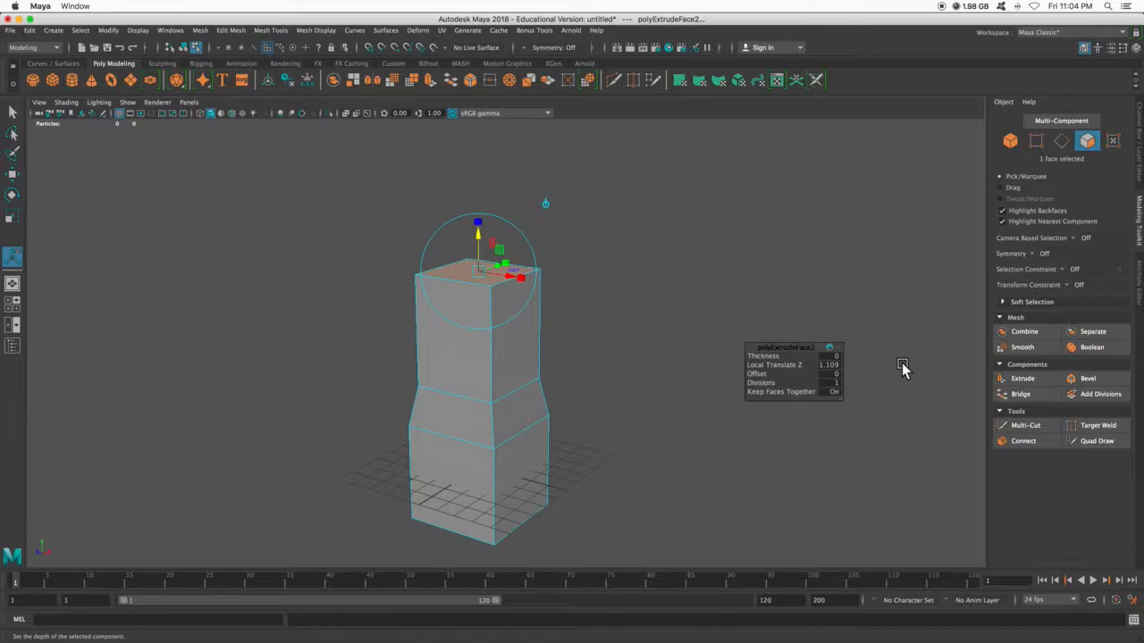
click(1033, 380)
drag(482, 234, 479, 163)
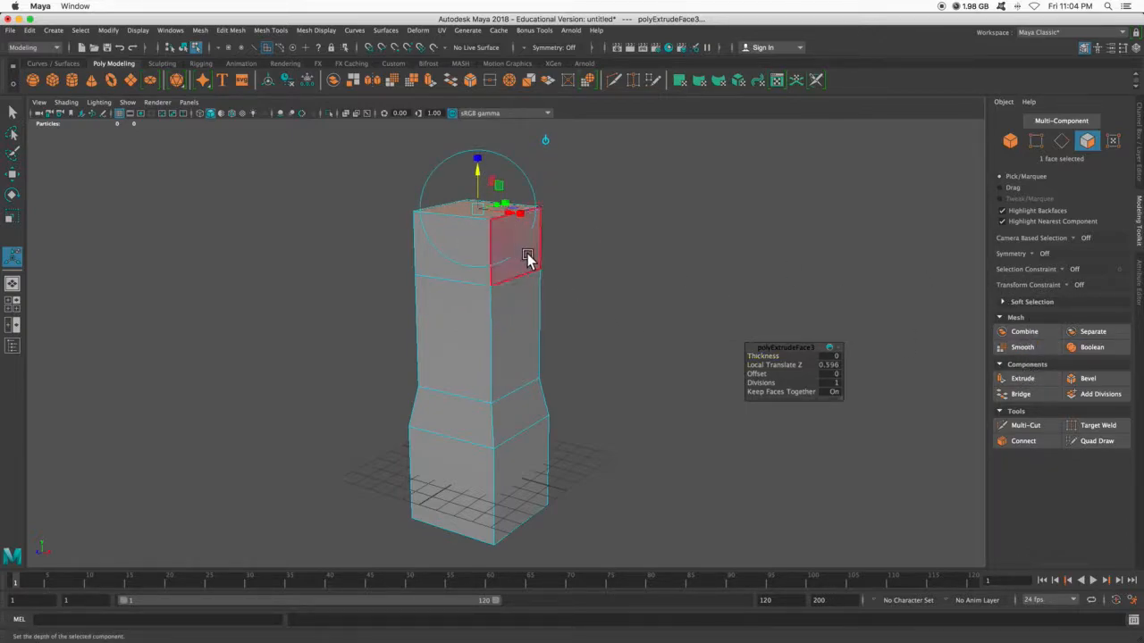
- Scale the top face inward to a small square and lower it to a height of about 2.20 in Y
key(r)
drag(480, 214, 436, 224)
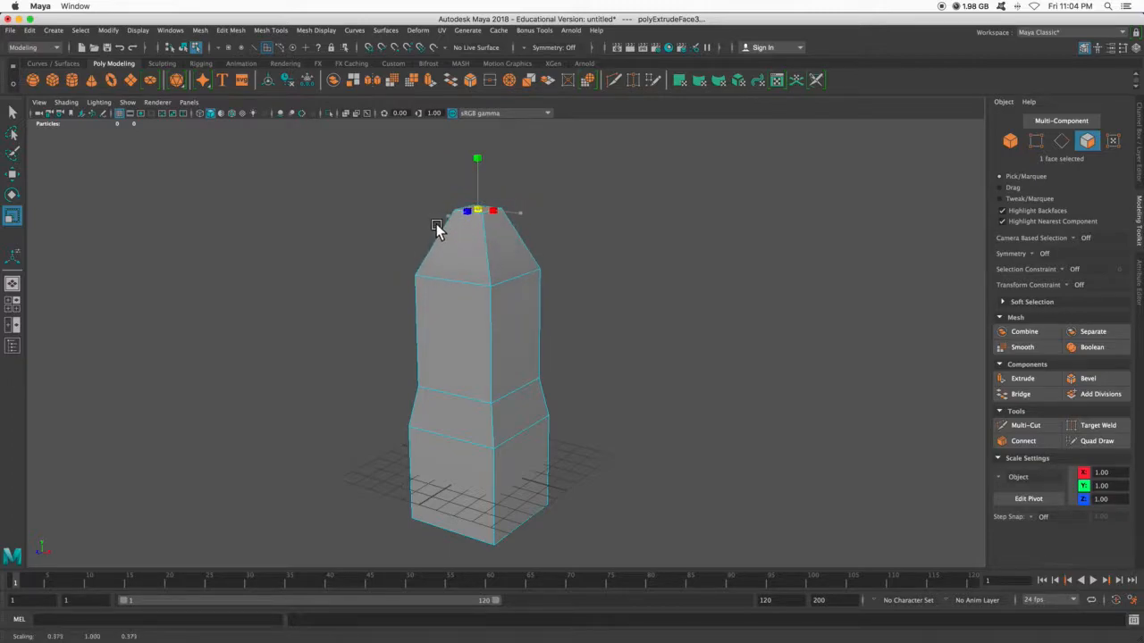
key(w)
drag(477, 164, 478, 206)
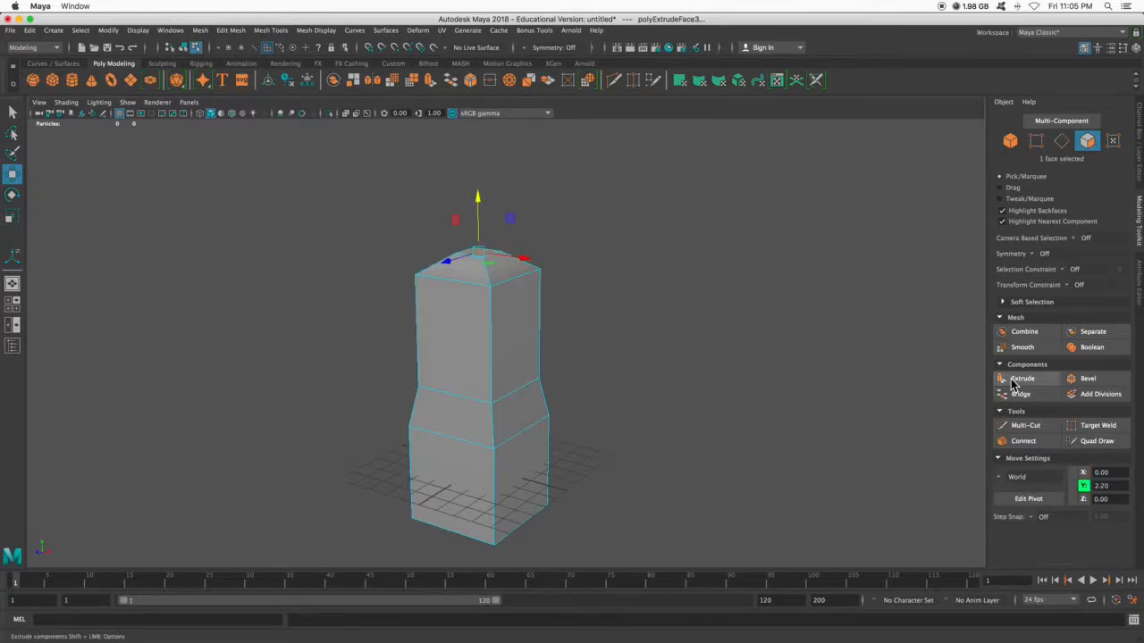
- Extrude the small top face upward by about 1.03 units to form a narrow neck
key(ctrl+e)
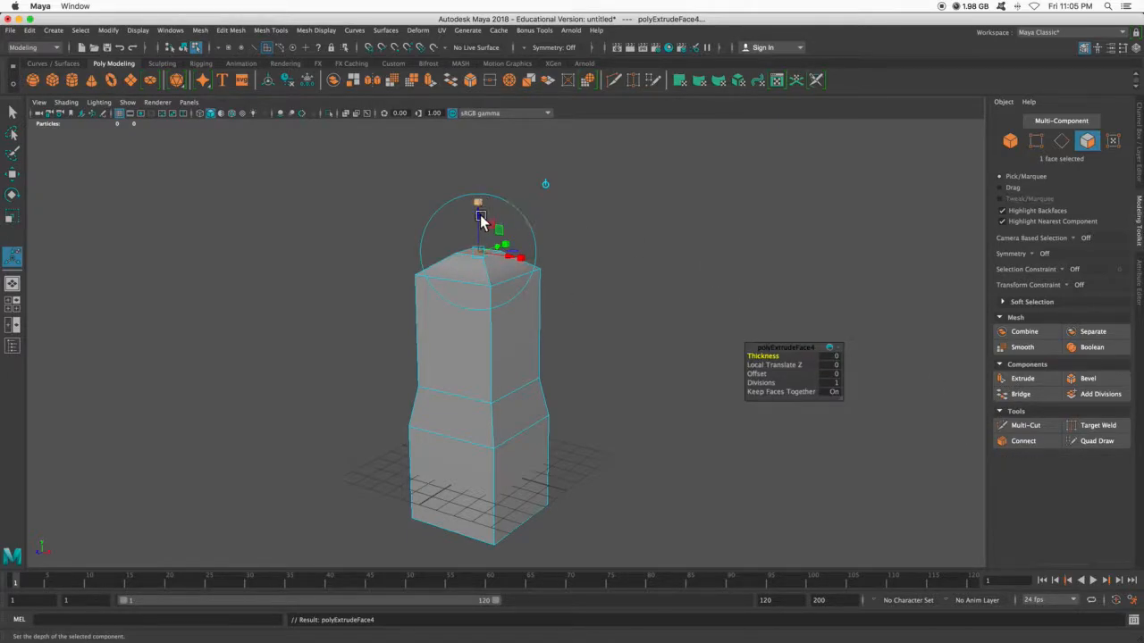
drag(480, 214, 447, 104)
alt+middle_drag(554, 293, 528, 374)
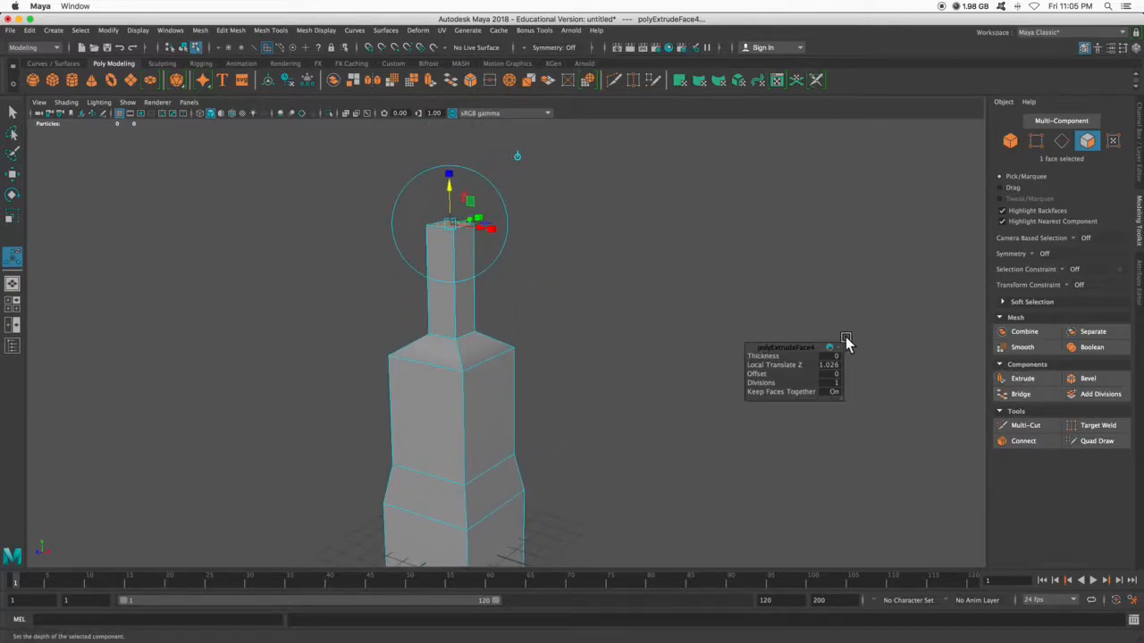
- Scale the neck's top face inward in X and Z to almost a point, turning the neck into a tapered spire
key(r)
drag(451, 226, 435, 230)
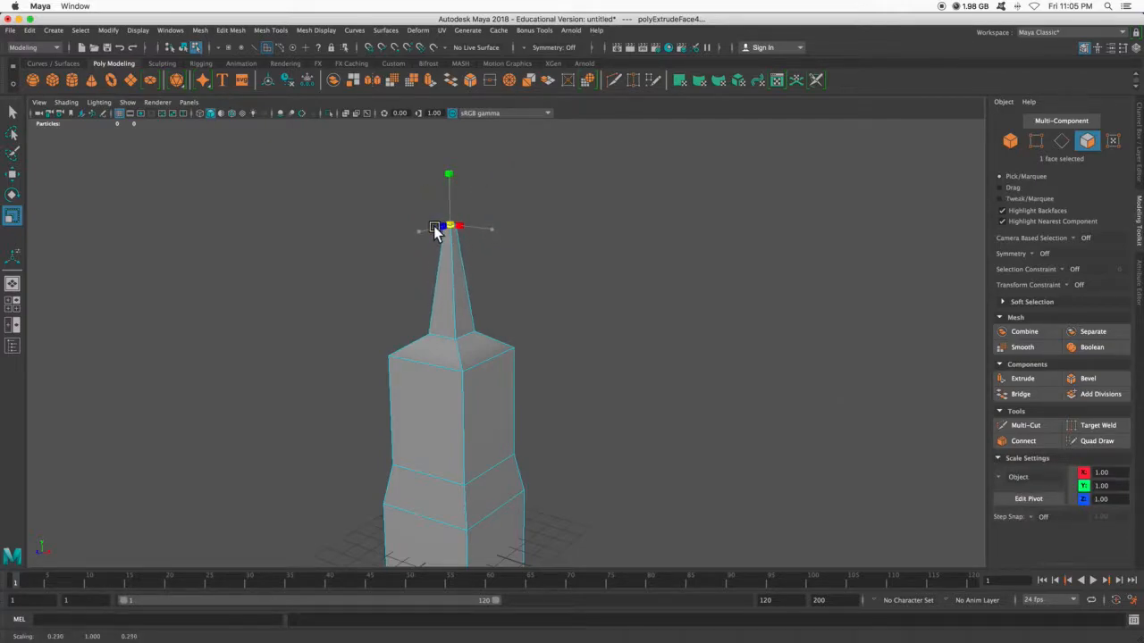
scroll(573, 323, up, 2)
scroll(573, 323, down, 3)
scroll(573, 323, up, 5)
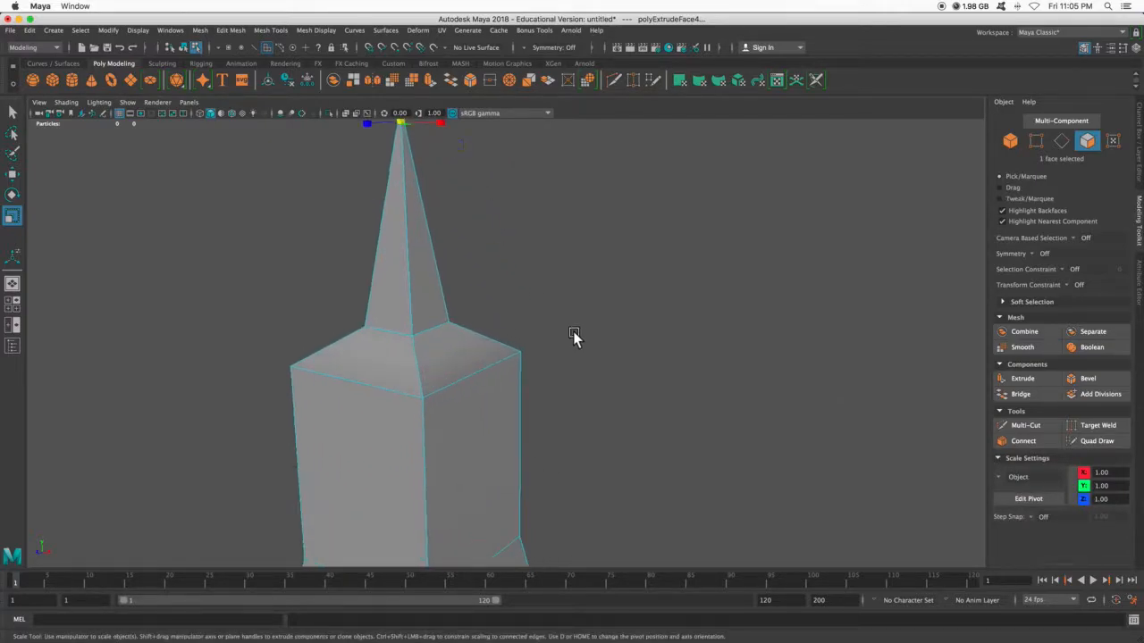
mouse_move(573, 335)
alt+mouse_down()
mouse_move(535, 386)
mouse_move(580, 355)
mouse_move(536, 353)
mouse_move(571, 357)
alt+mouse_up()
- Extrude one side face of the tall upper section and scale it inward to form a framed inset
click(537, 353)
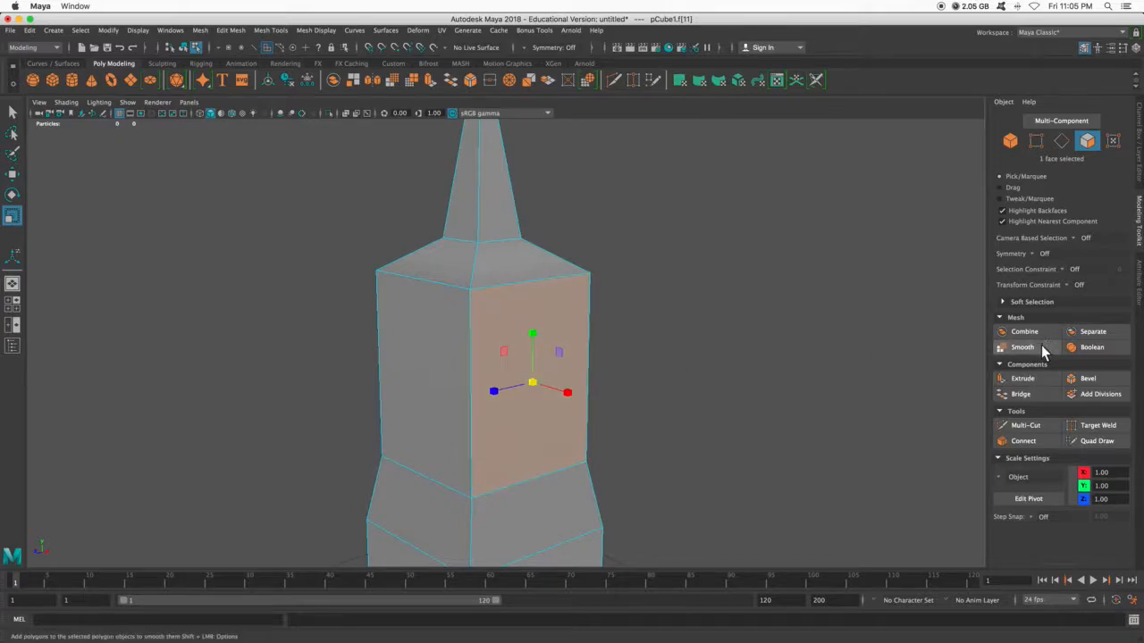
click(1027, 378)
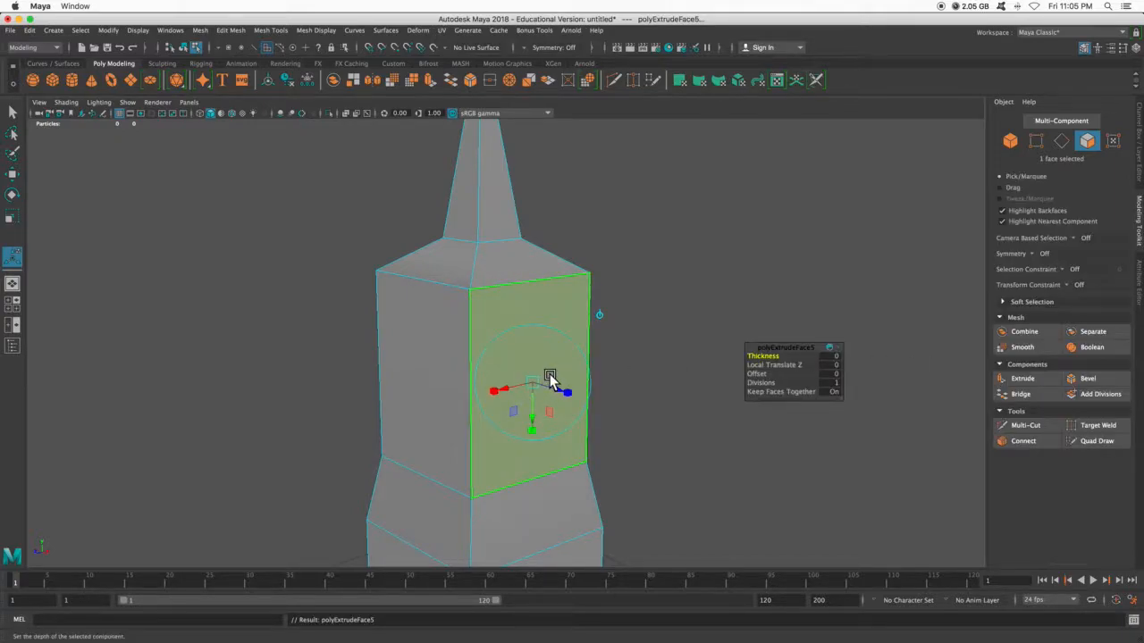
key(r)
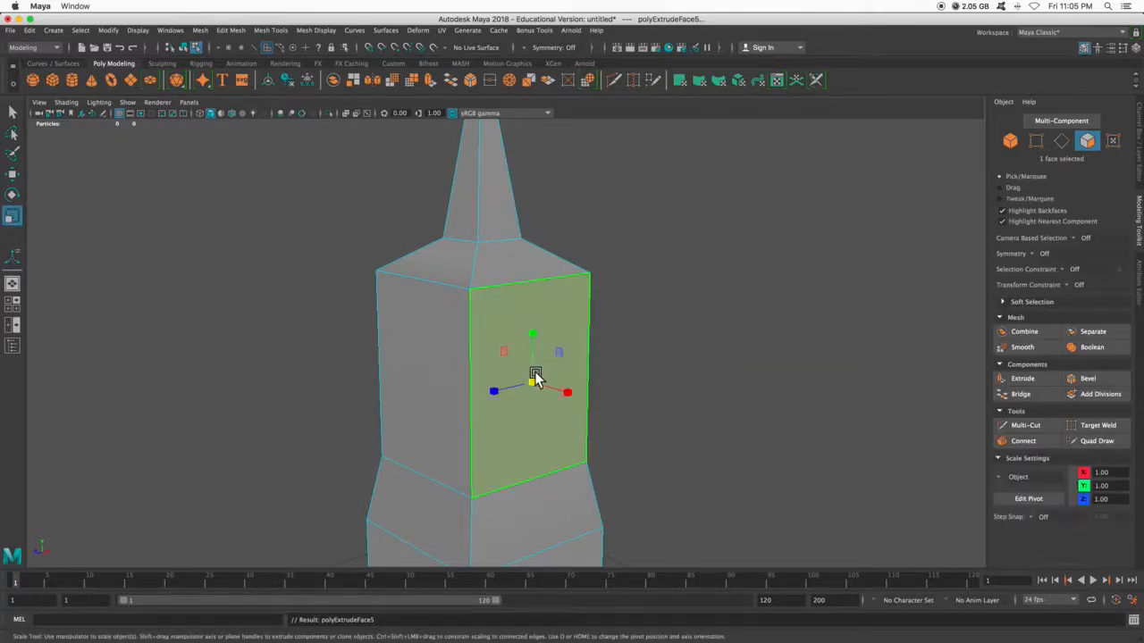
drag(539, 380, 511, 393)
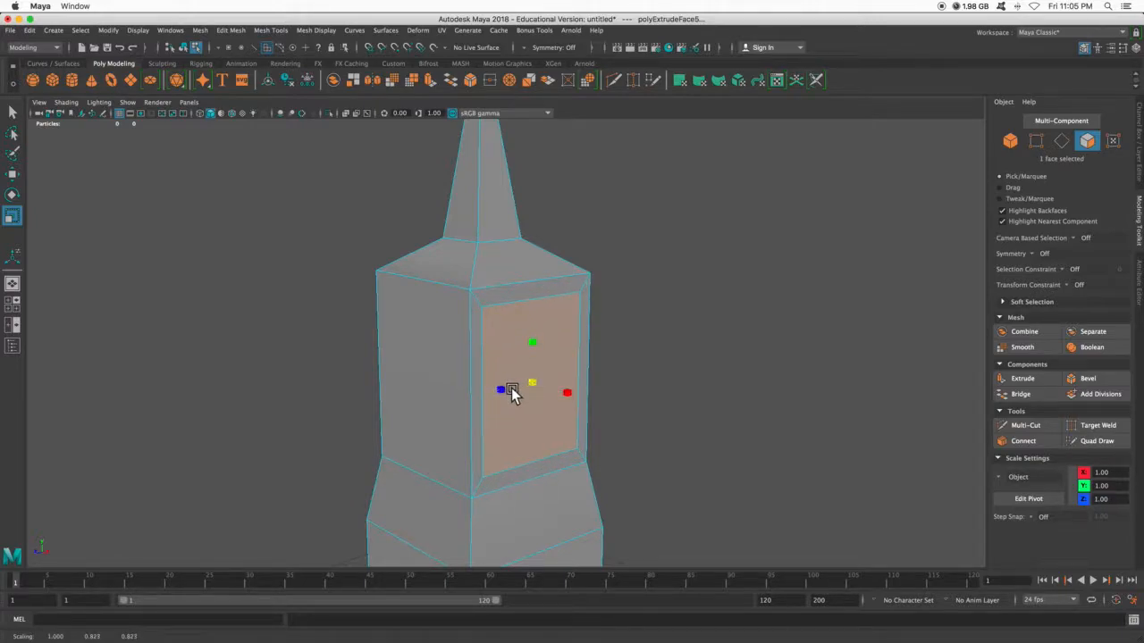
key(w)
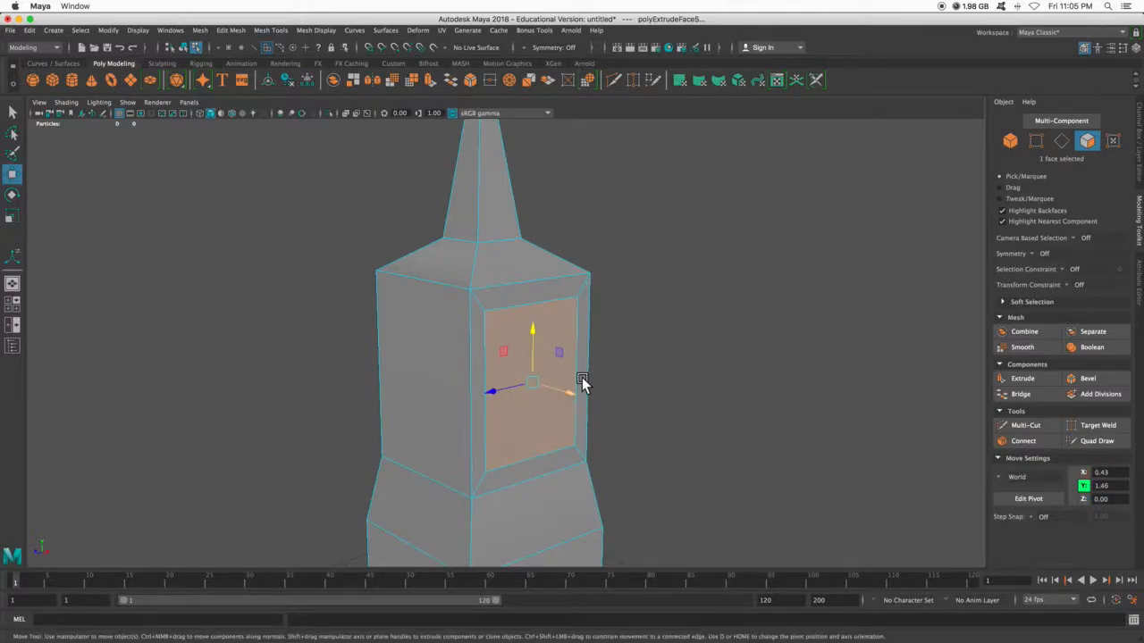
alt+drag(637, 362, 652, 362)
mouse_move(583, 390)
mouse_down()
mouse_move(573, 389)
mouse_move(603, 391)
mouse_move(582, 390)
mouse_up()
key(ctrl+z)
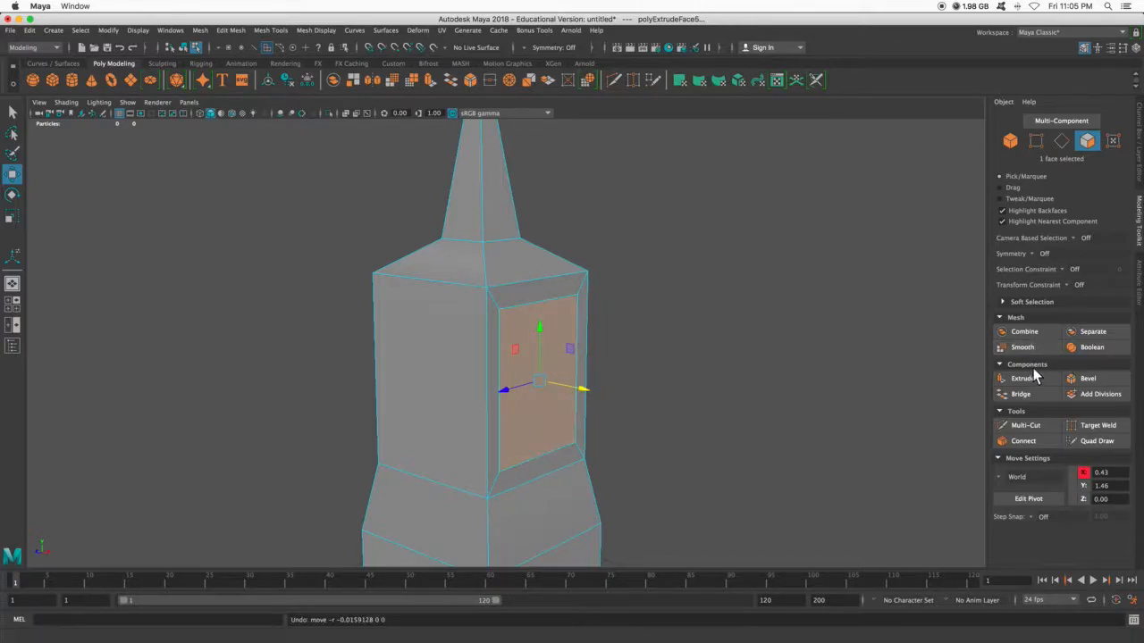
- Extrude the inset side face again and push it inward by about 0.09 units to form a recess
click(1023, 378)
drag(578, 391, 557, 391)
click(727, 301)
alt+drag(699, 392, 577, 362)
click(556, 347)
alt+drag(691, 362, 820, 363)
- Undo the recess and the inward scaling on the upper section's side face
key(ctrl+e)
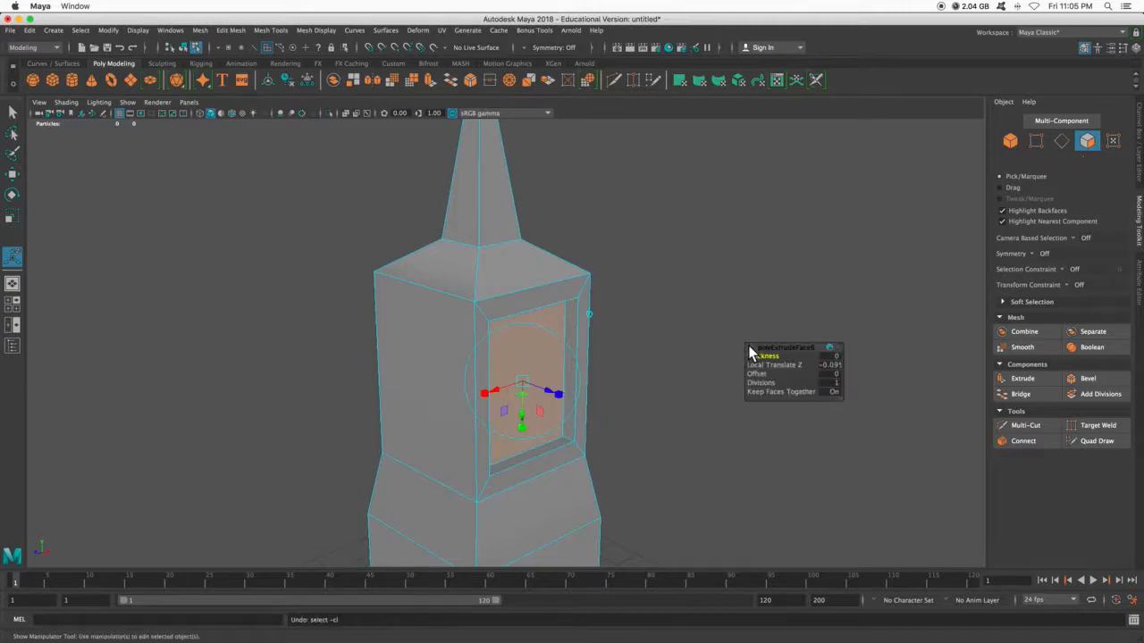
key(z)
key(z)
key(z)
key(z)
scroll(749, 344, down, 4)
alt+drag(747, 344, 720, 298)
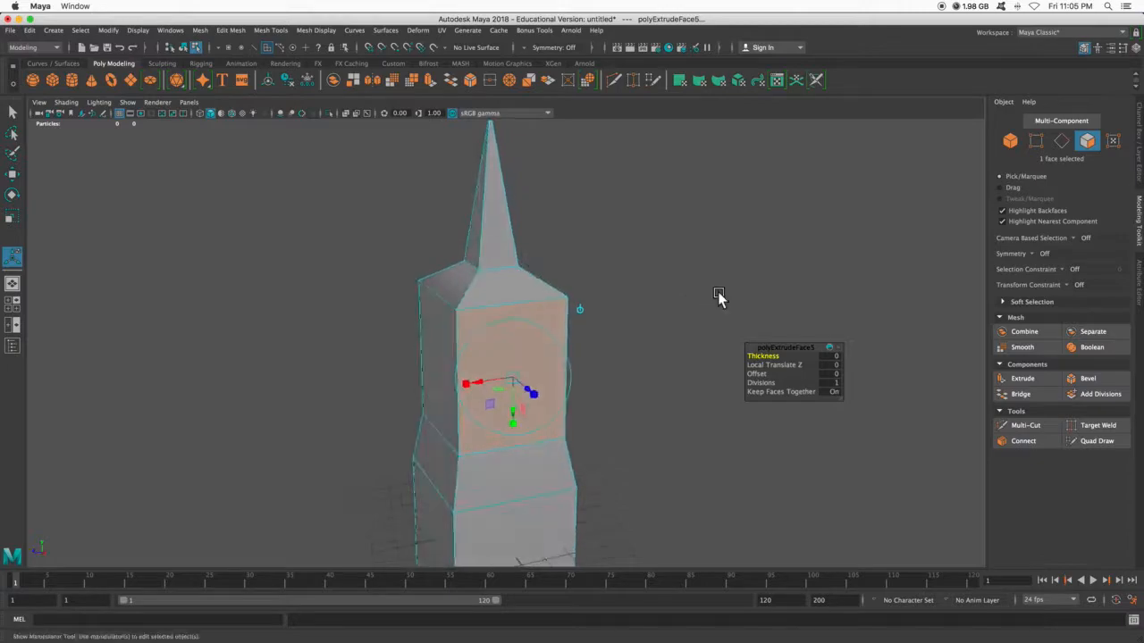
- Set modeling symmetry to Object X and select a side face of the upper section together with its mirrored opposite face
click(1036, 255)
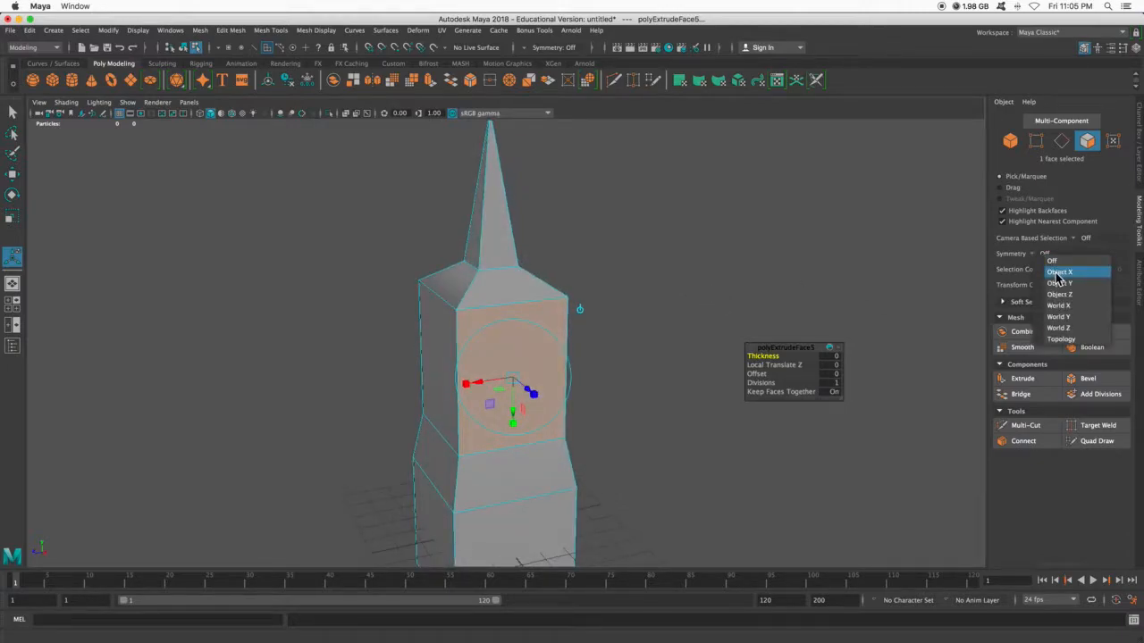
click(1056, 271)
click(428, 352)
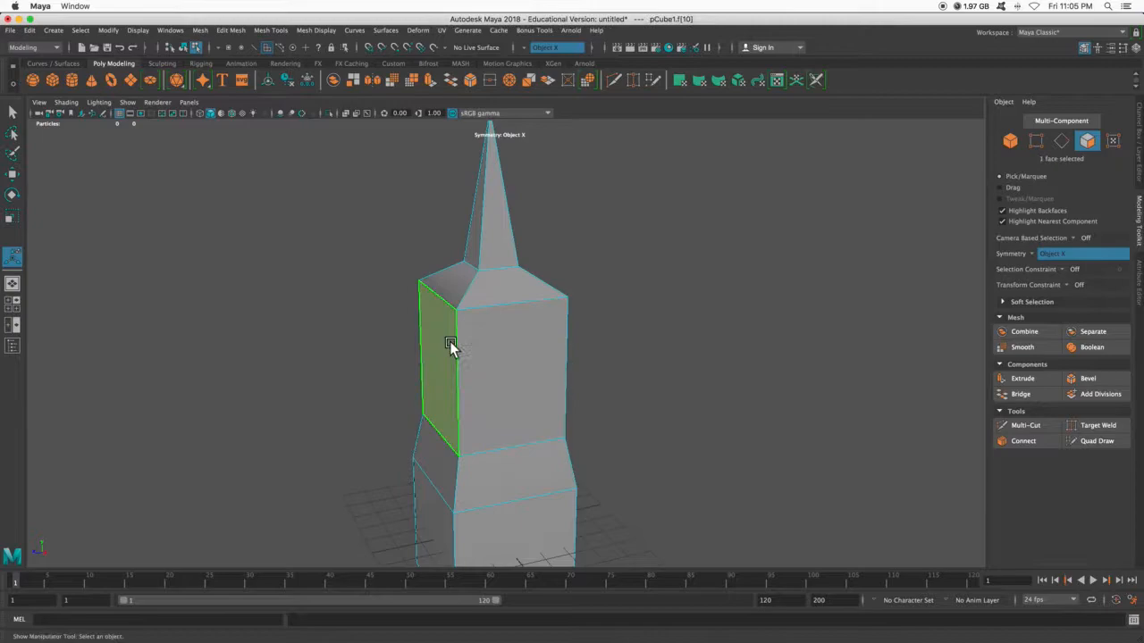
alt+drag(735, 365, 766, 360)
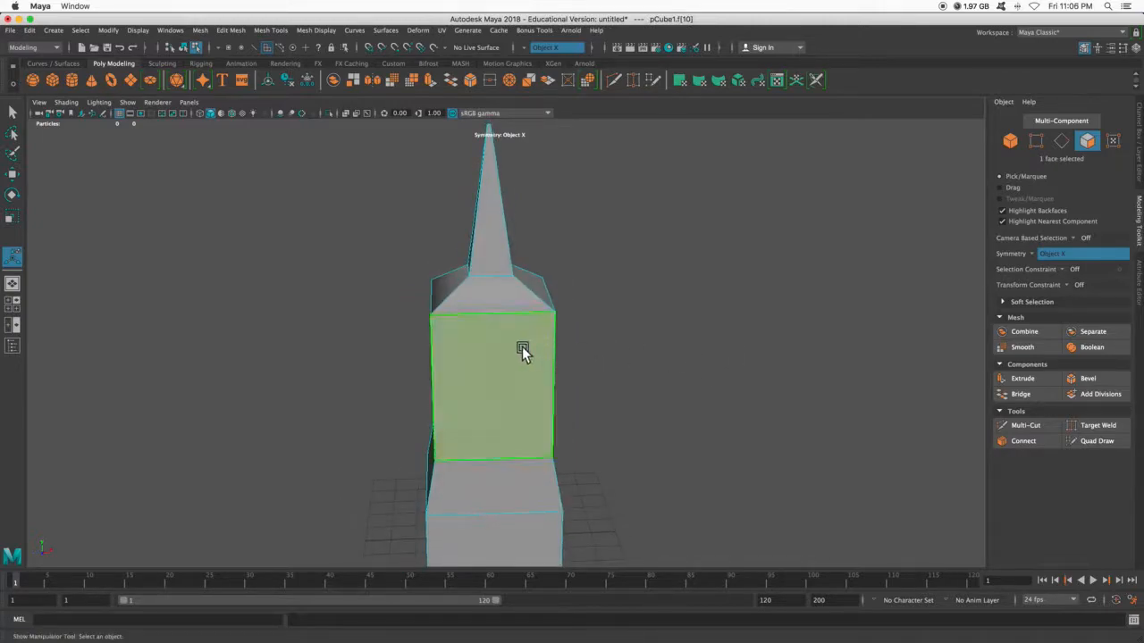
alt+drag(524, 352, 608, 347)
click(553, 348)
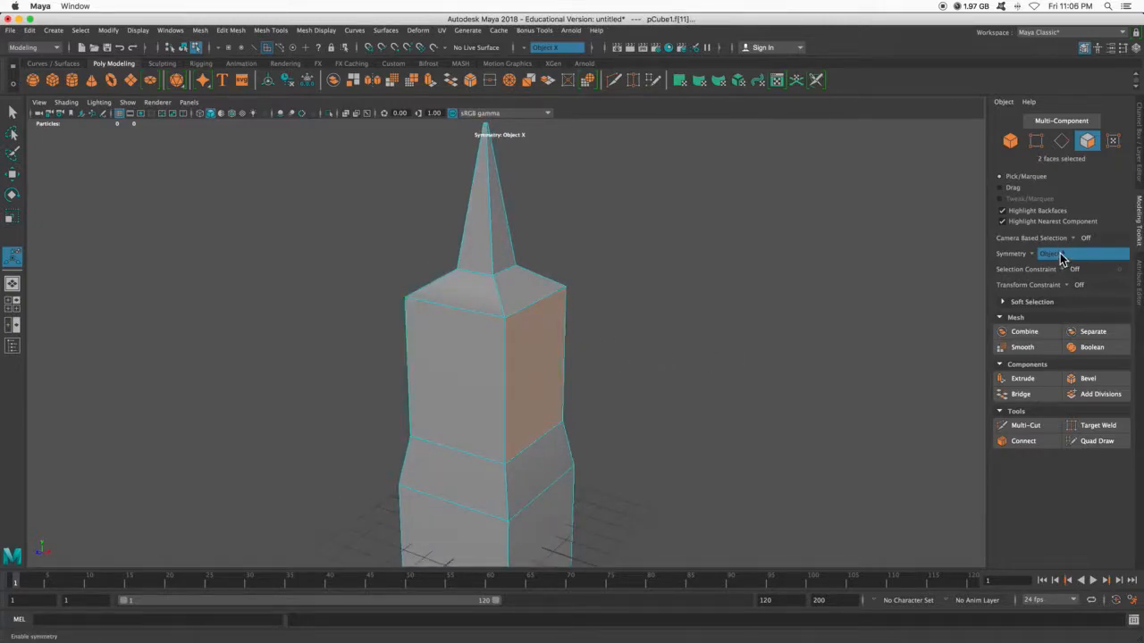
alt+drag(743, 345, 850, 345)
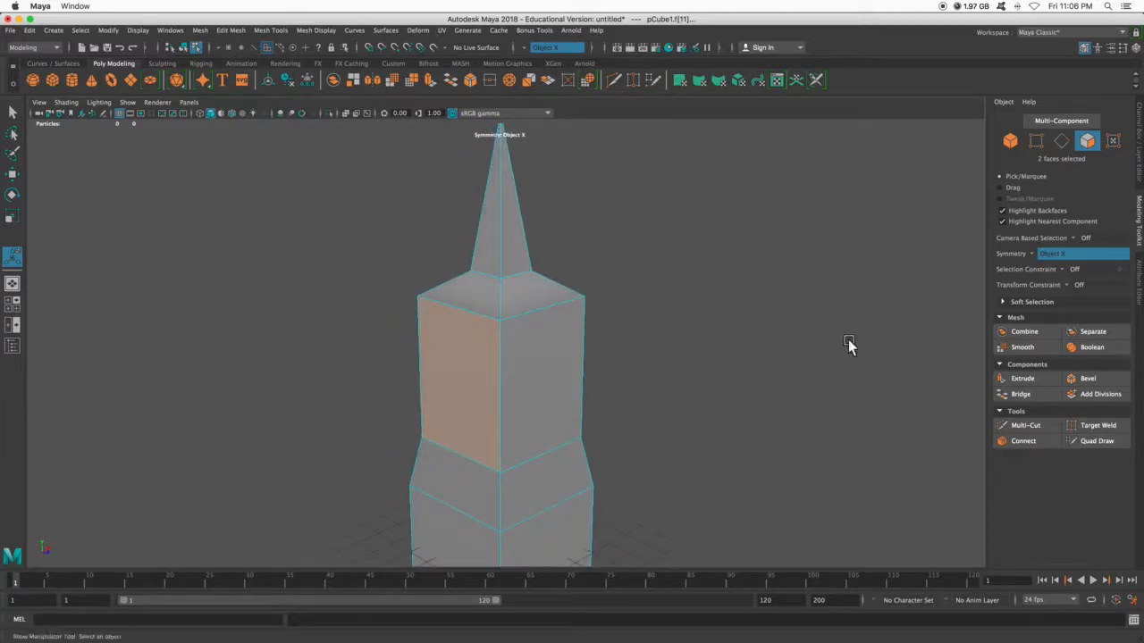
alt+drag(723, 346, 685, 350)
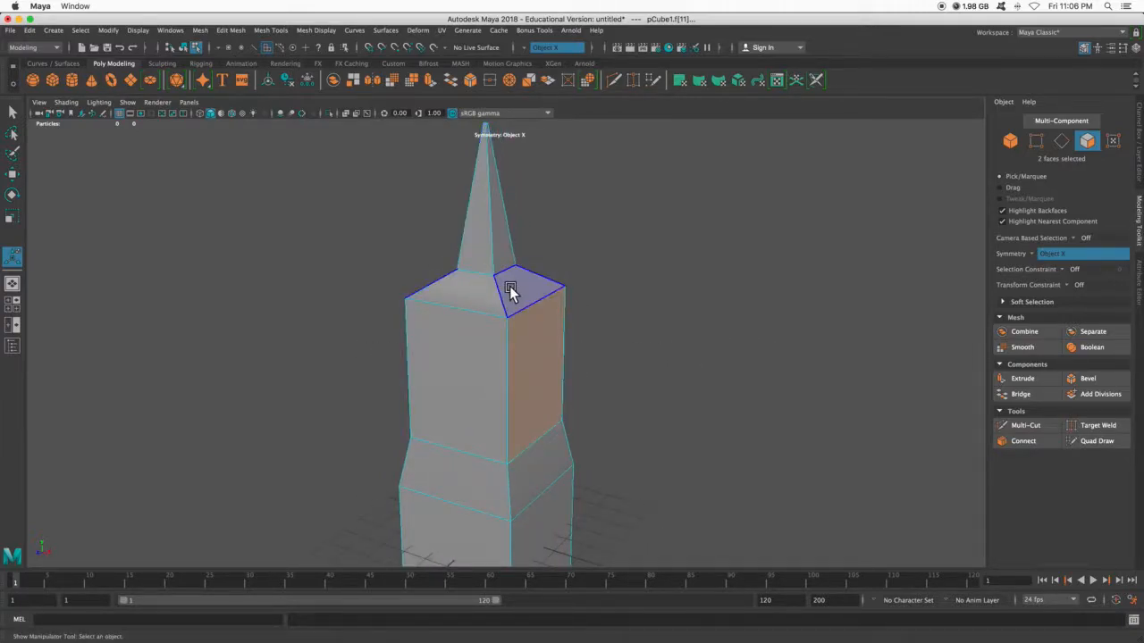
alt+drag(529, 354, 554, 365)
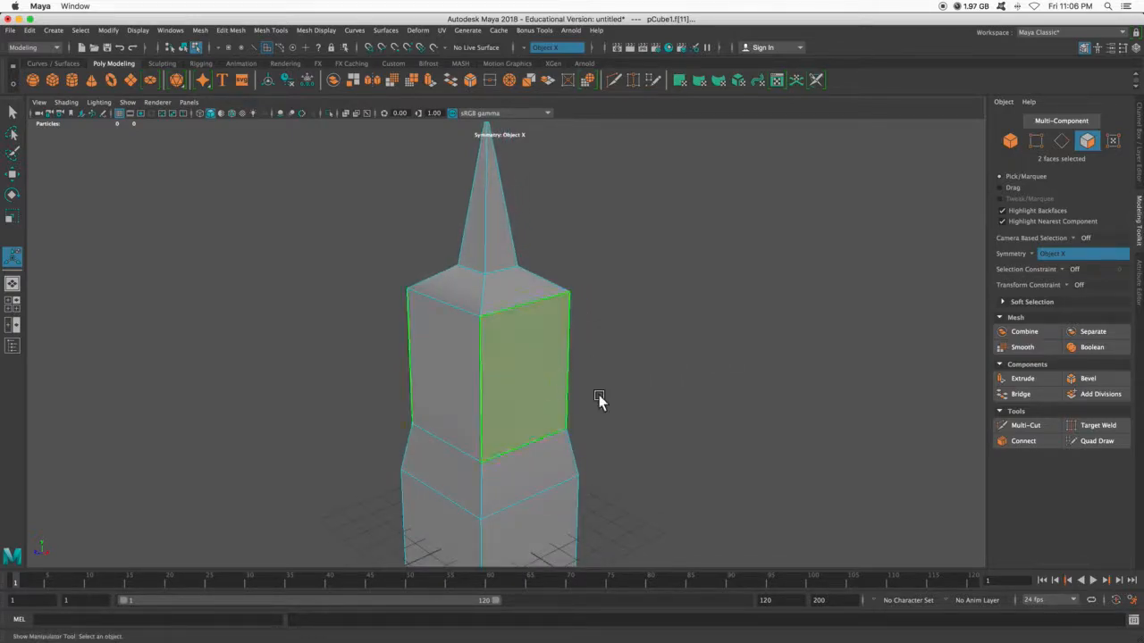
- Extrude both mirrored side faces and scale them slightly inward, then extrude again about 0.04 units inward to recess the panels
click(1025, 379)
key(r)
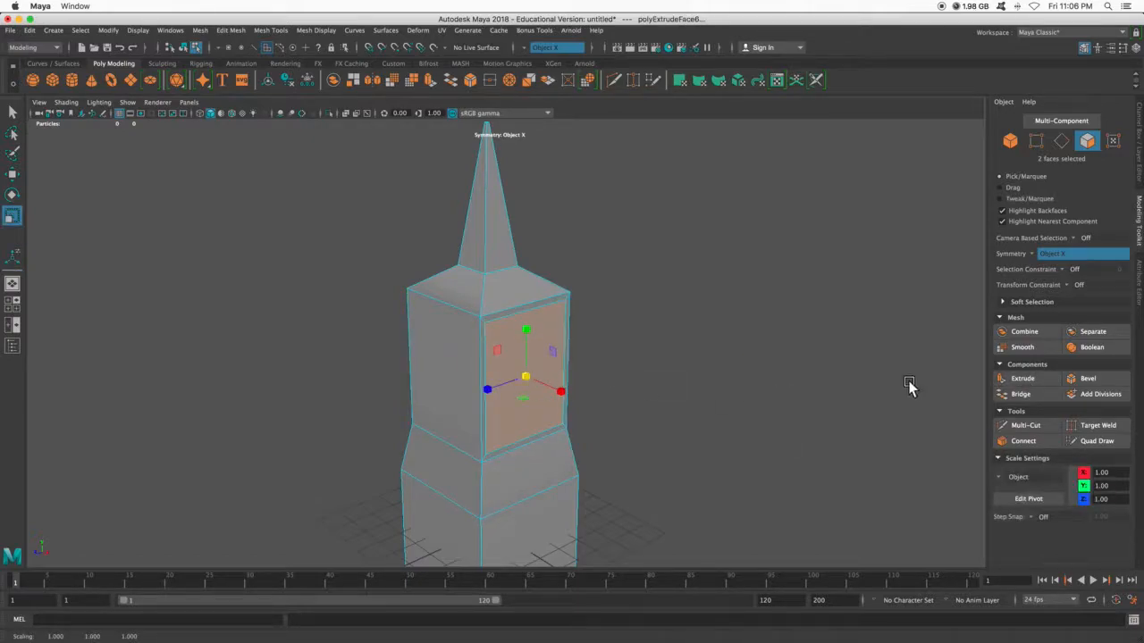
click(1011, 379)
drag(552, 387, 653, 319)
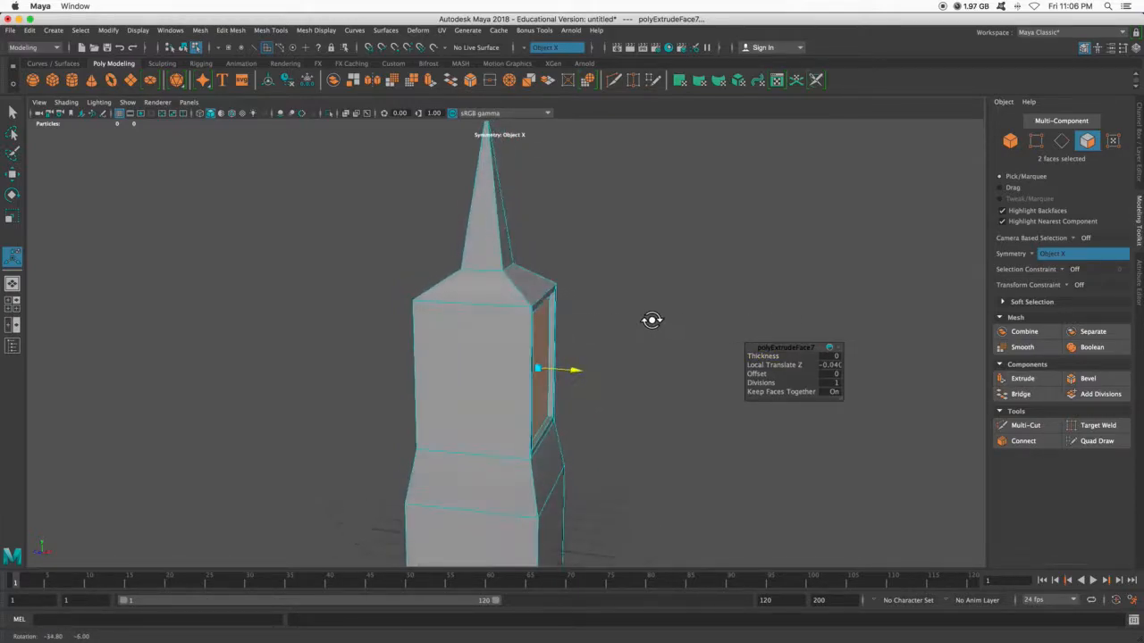
- Return to object mode and select the whole tower mesh
right_drag(526, 288, 576, 267)
alt+drag(609, 326, 633, 387)
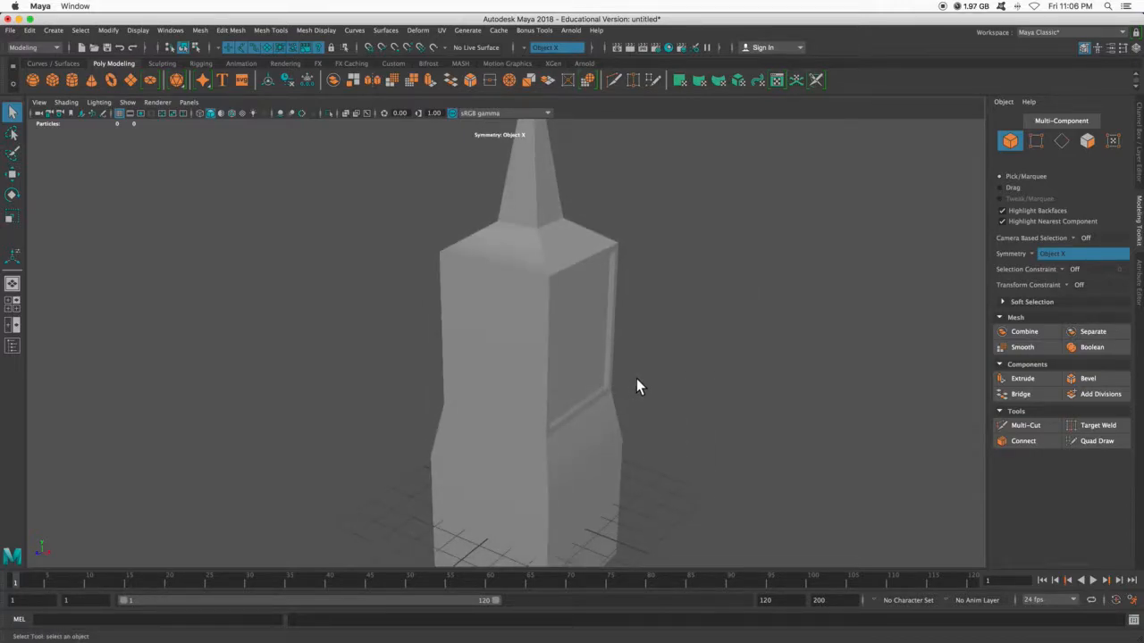
click(576, 350)
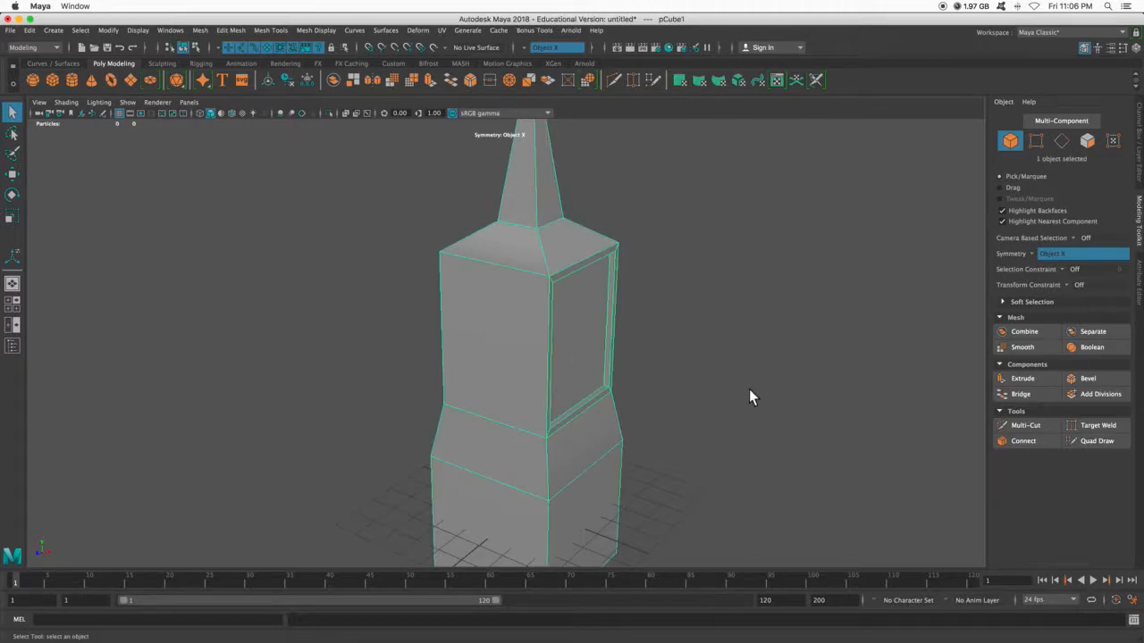
- Compare the whole tower in smooth mesh preview with its unsmoothed polygon form
alt+drag(767, 379, 645, 372)
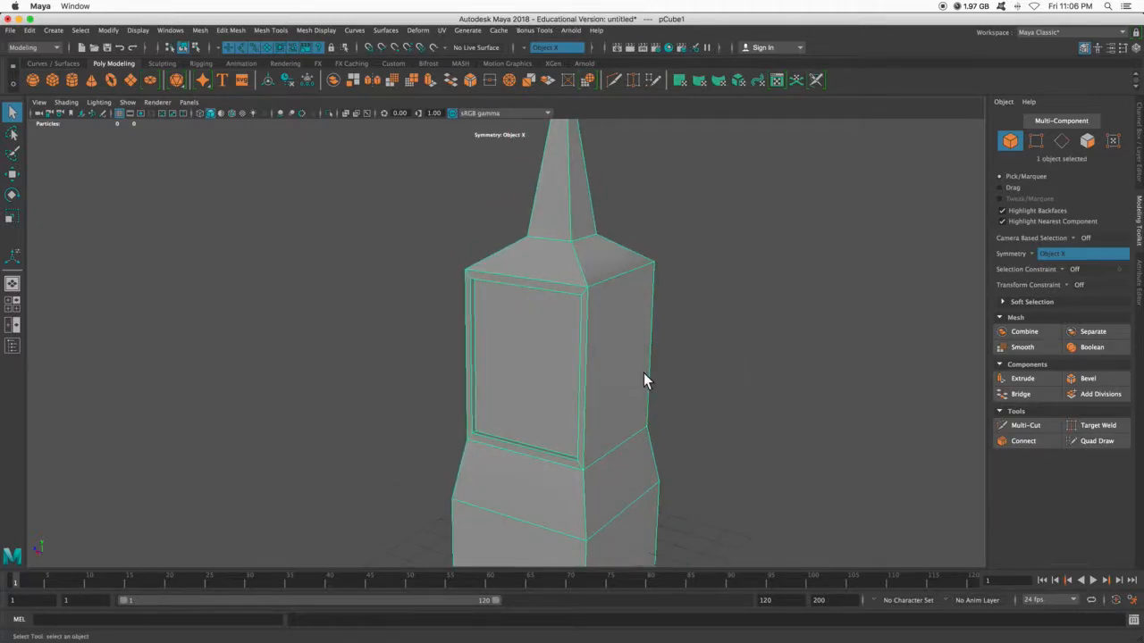
key(3)
scroll(636, 373, up, 5)
scroll(642, 373, down, 10)
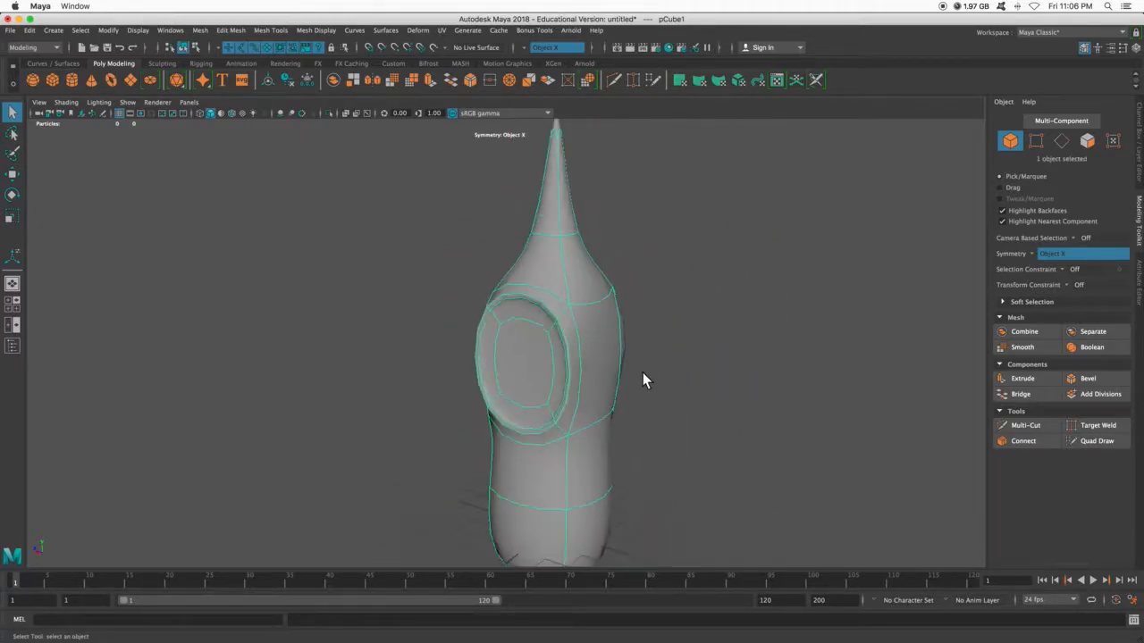
scroll(642, 372, up, 6)
scroll(642, 379, down, 3)
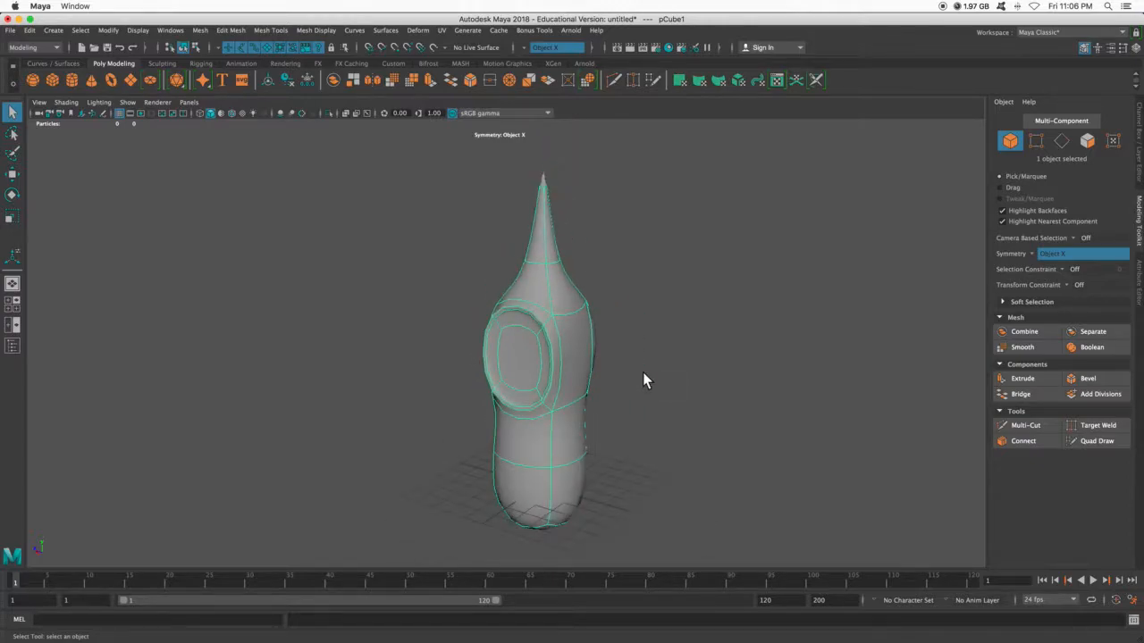
key(1)
key(3)
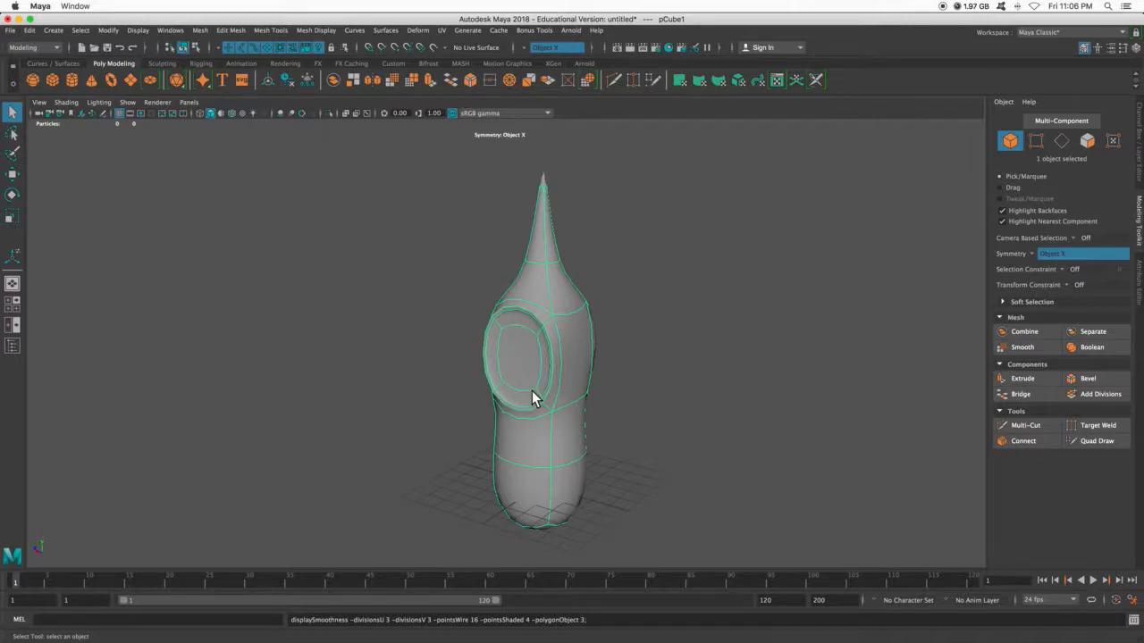
key(1)
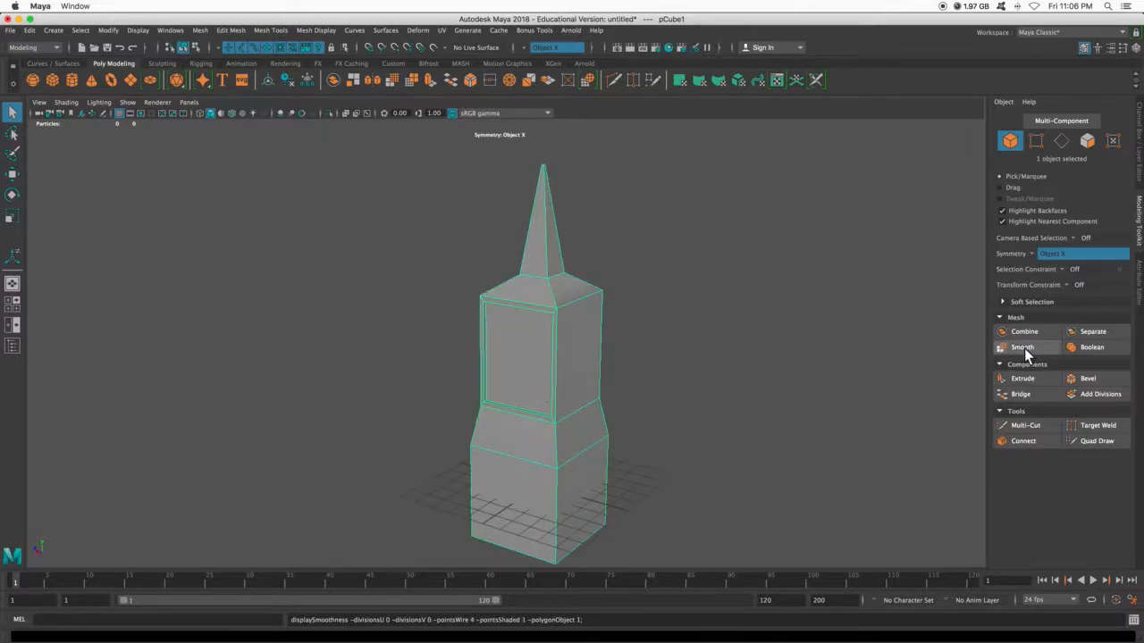
key(3)
key(1)
- Examine the recessed side panel up close, with and without smooth mesh preview
scroll(641, 331, up, 3)
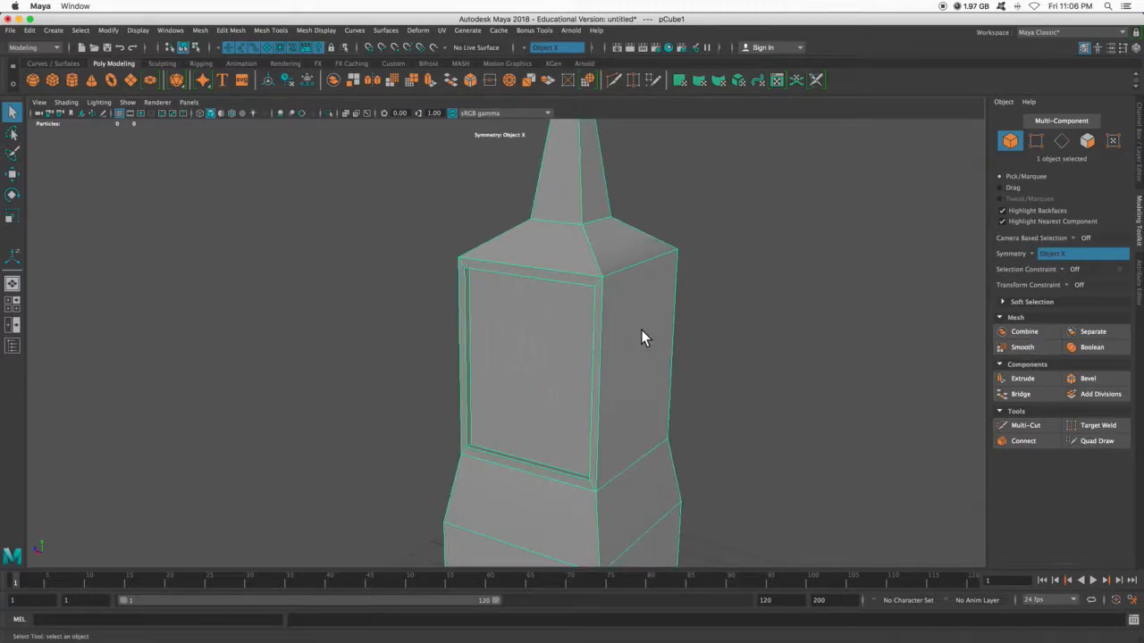
key(3)
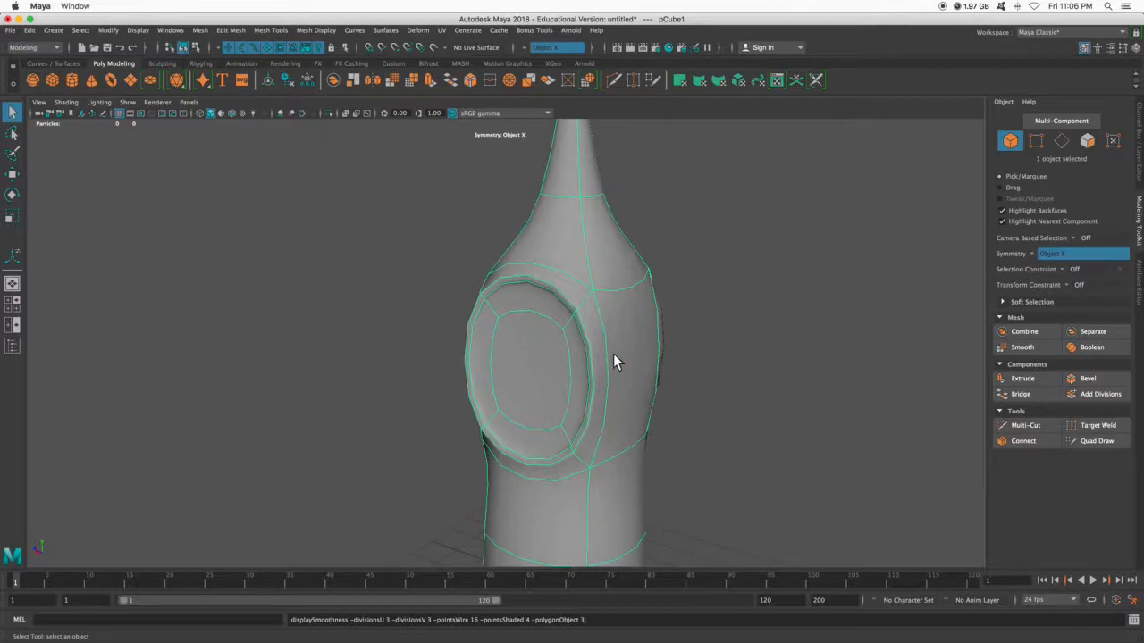
scroll(614, 353, down, 5)
scroll(607, 347, up, 2)
key(1)
key(3)
key(1)
scroll(549, 313, up, 3)
alt+drag(544, 316, 593, 319)
key(3)
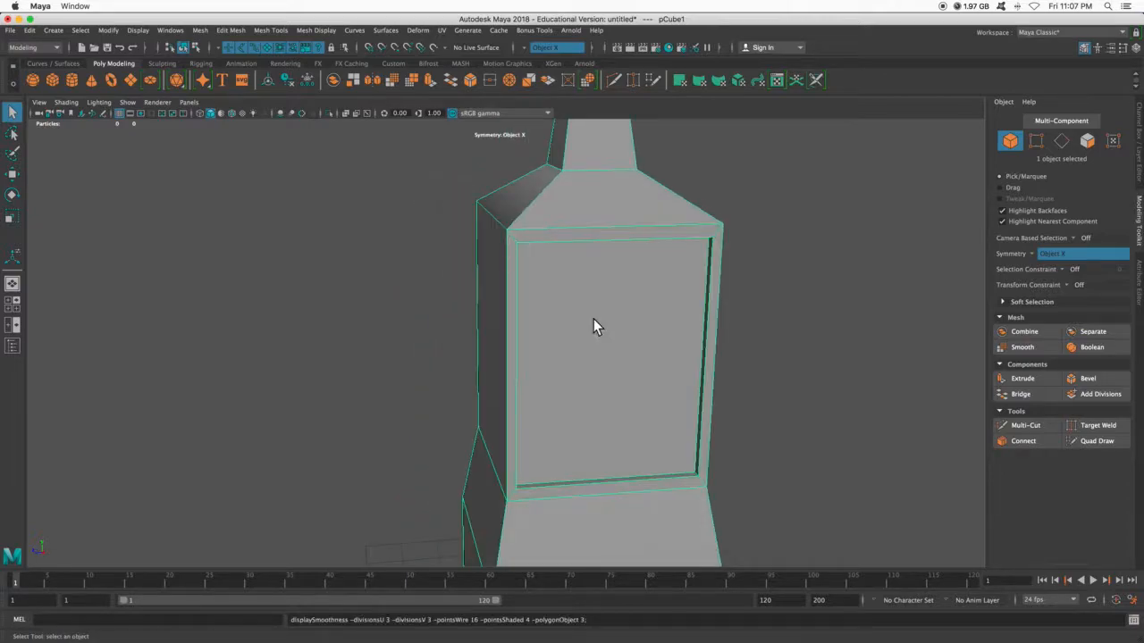
- View the smoothed tower in wireframe display, then return to smooth shaded display
key(4)
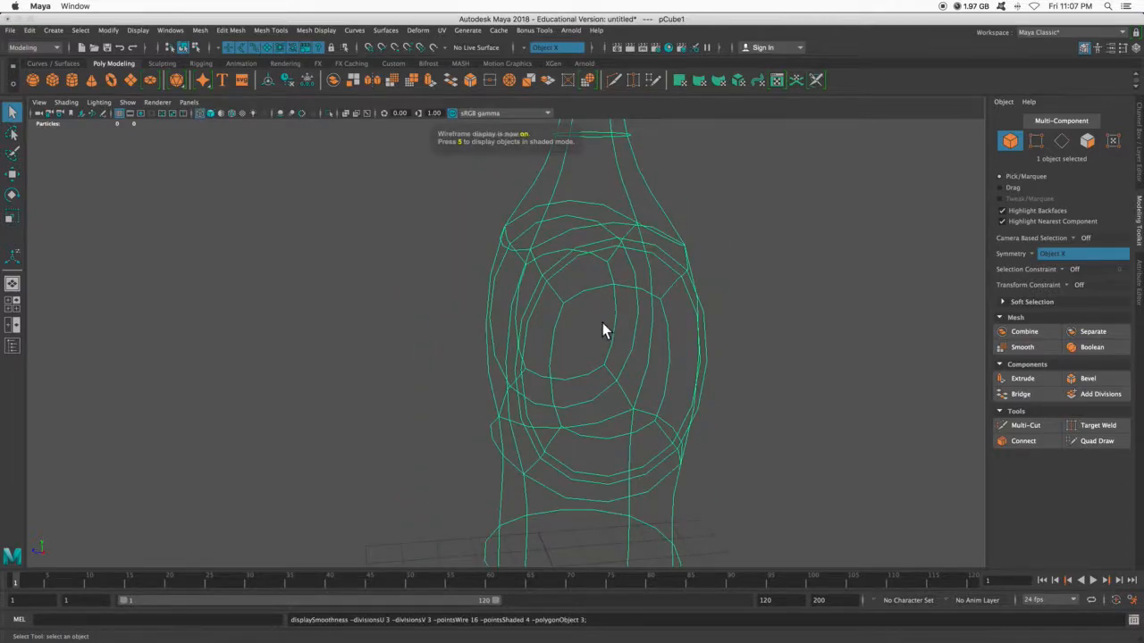
click(210, 113)
click(198, 114)
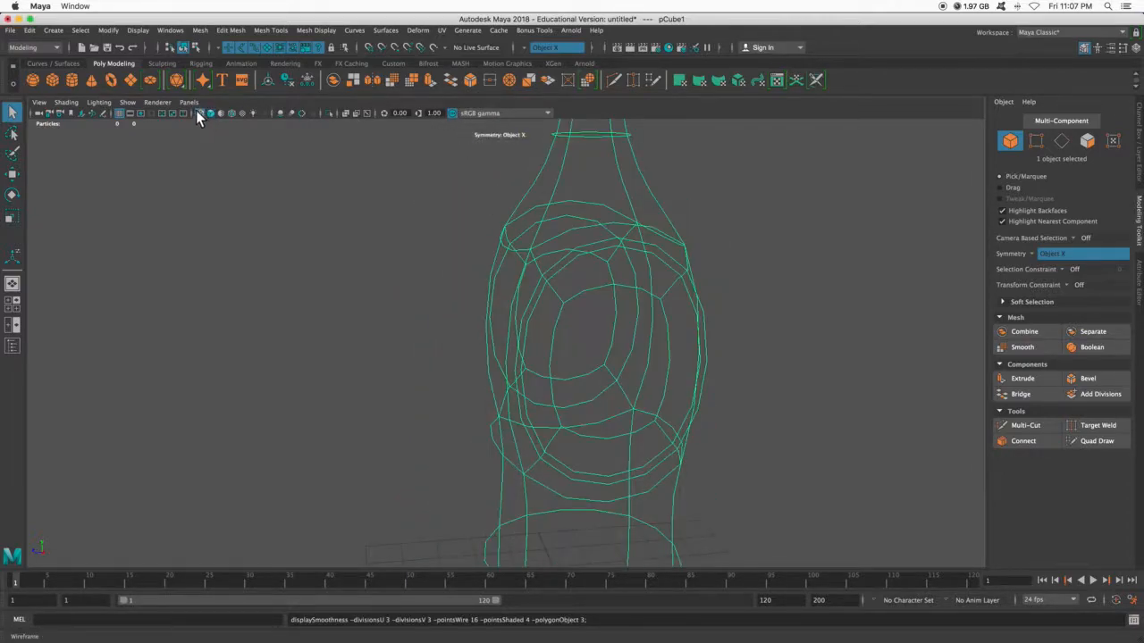
click(208, 113)
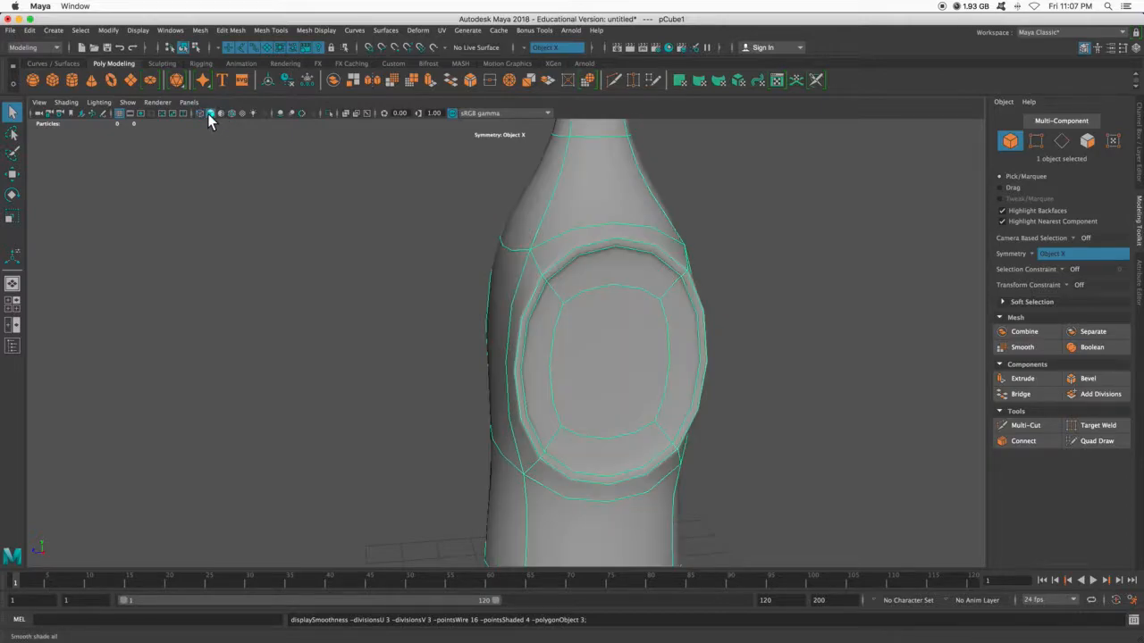
- Turn off smooth mesh preview and look over the tower from its base to the spire
mouse_move(558, 356)
alt+mouse_down()
mouse_move(611, 366)
mouse_move(510, 358)
mouse_move(565, 366)
alt+mouse_up()
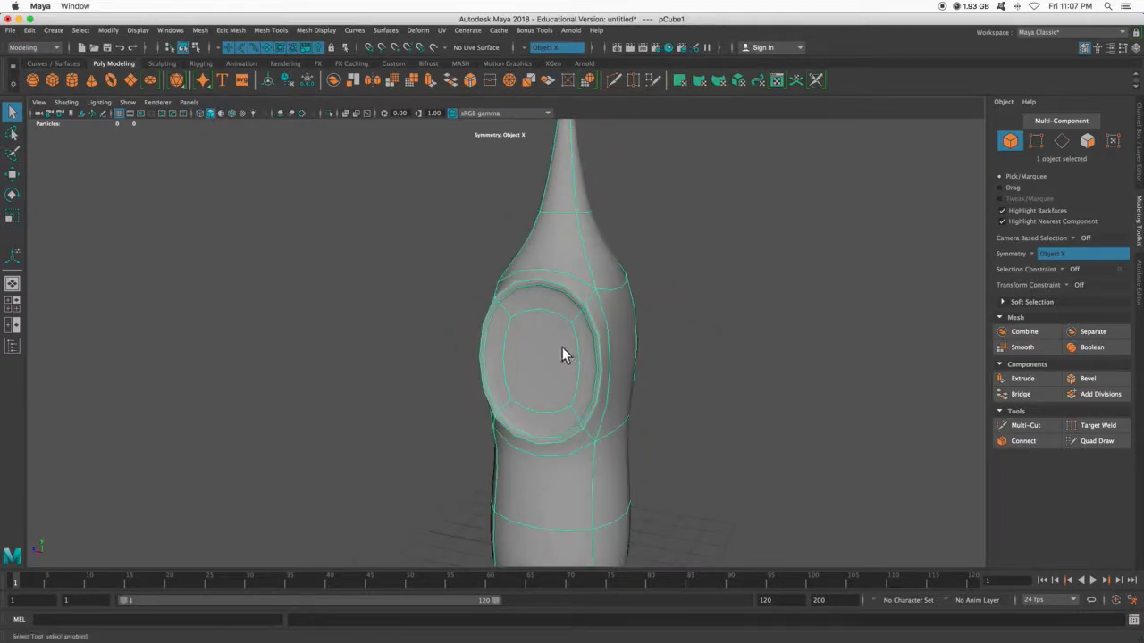
key(1)
alt+drag(583, 301, 510, 327)
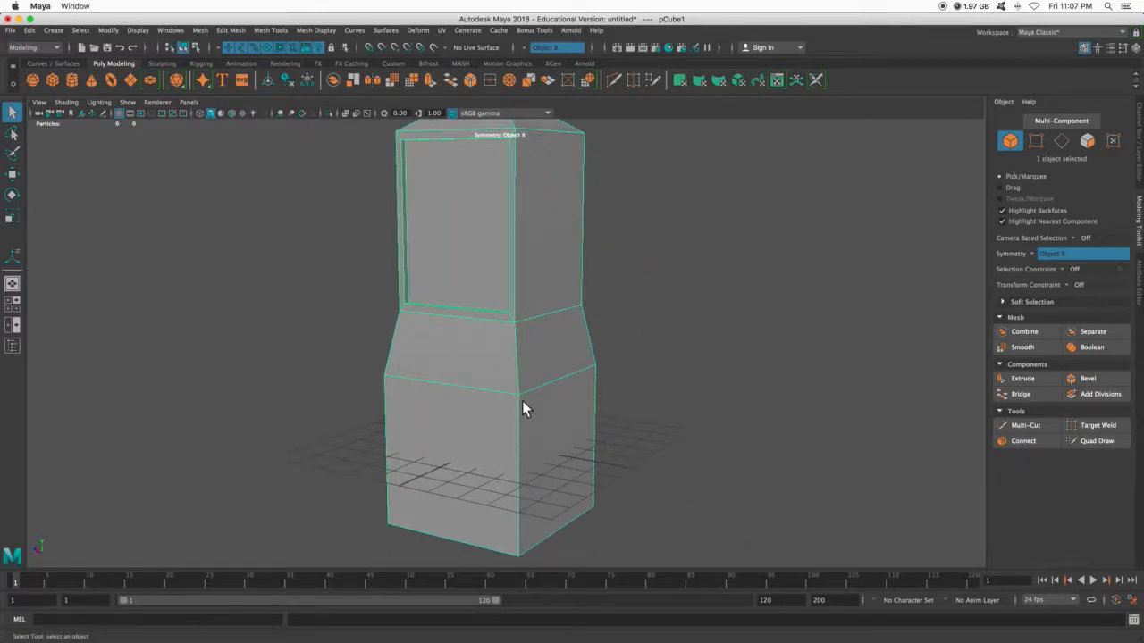
scroll(475, 365, up, 5)
scroll(474, 363, down, 8)
alt+middle_drag(397, 255, 366, 270)
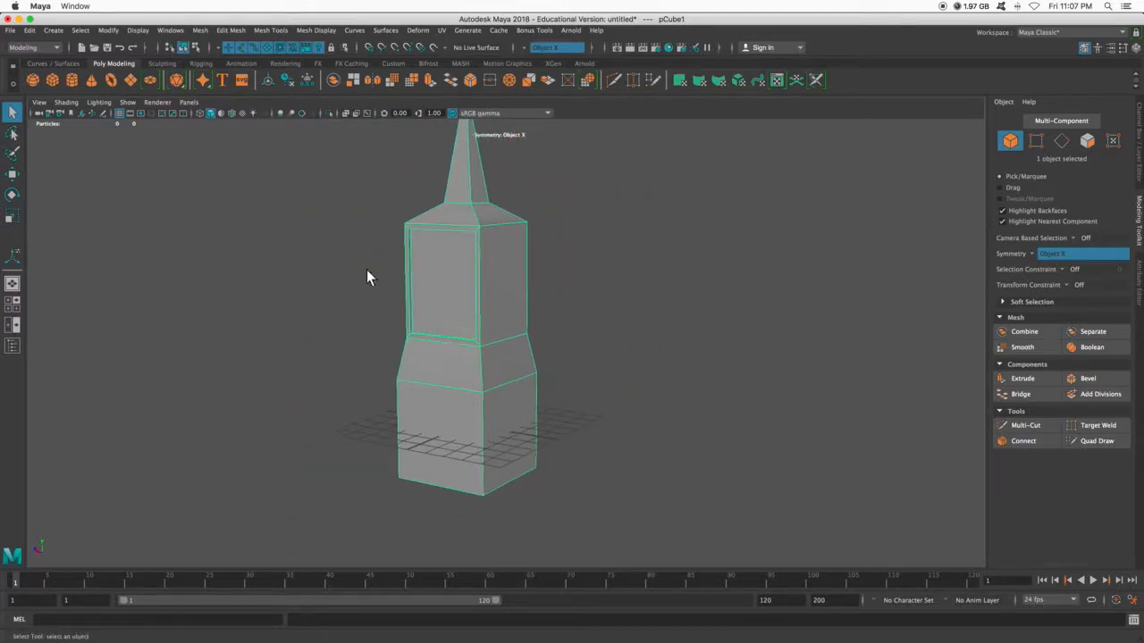
- Create a second polygon cube, move it along Z clear of the tower, and preview it as a smooth mesh
click(52, 79)
key(w)
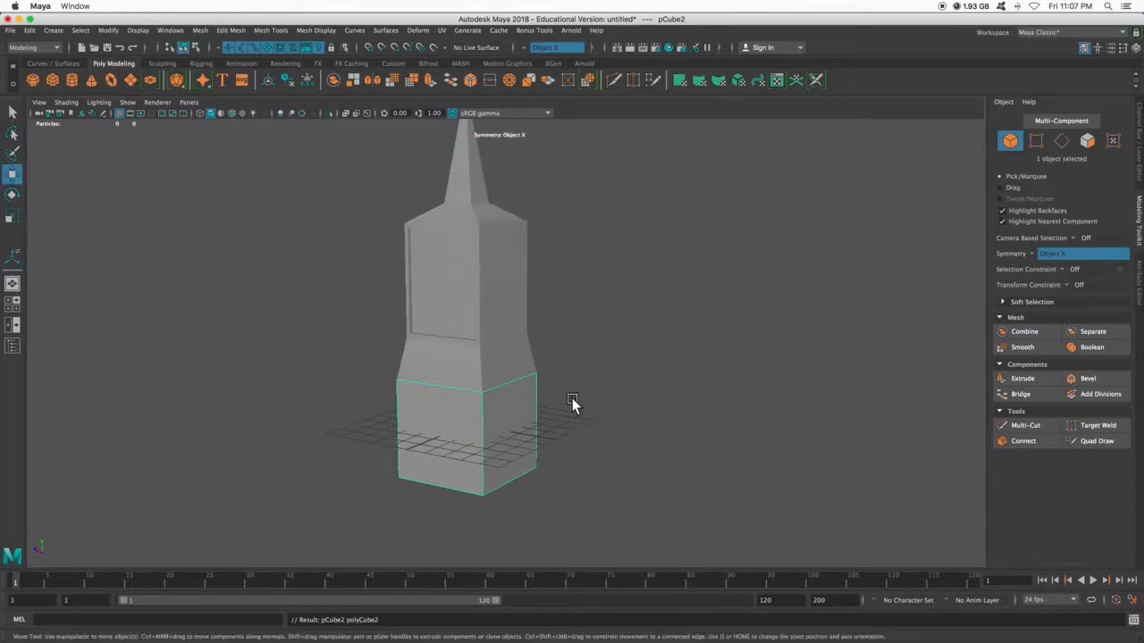
drag(442, 421, 575, 424)
alt+middle_drag(590, 405, 567, 361)
alt+right_drag(567, 361, 615, 408)
alt+drag(615, 407, 628, 410)
alt+middle_drag(628, 409, 576, 371)
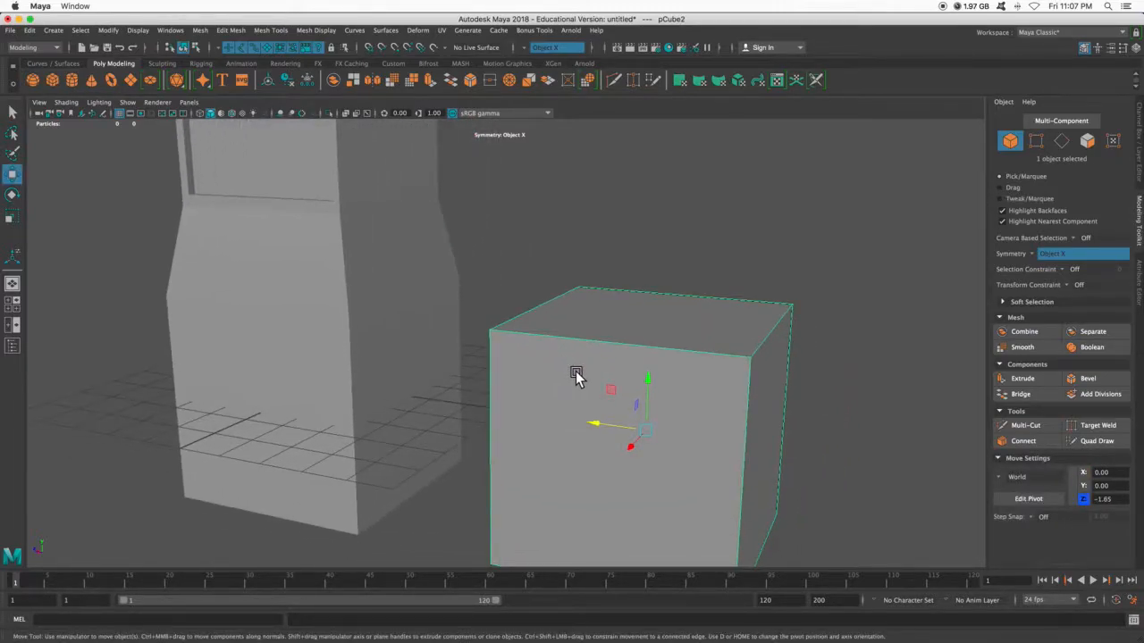
key(3)
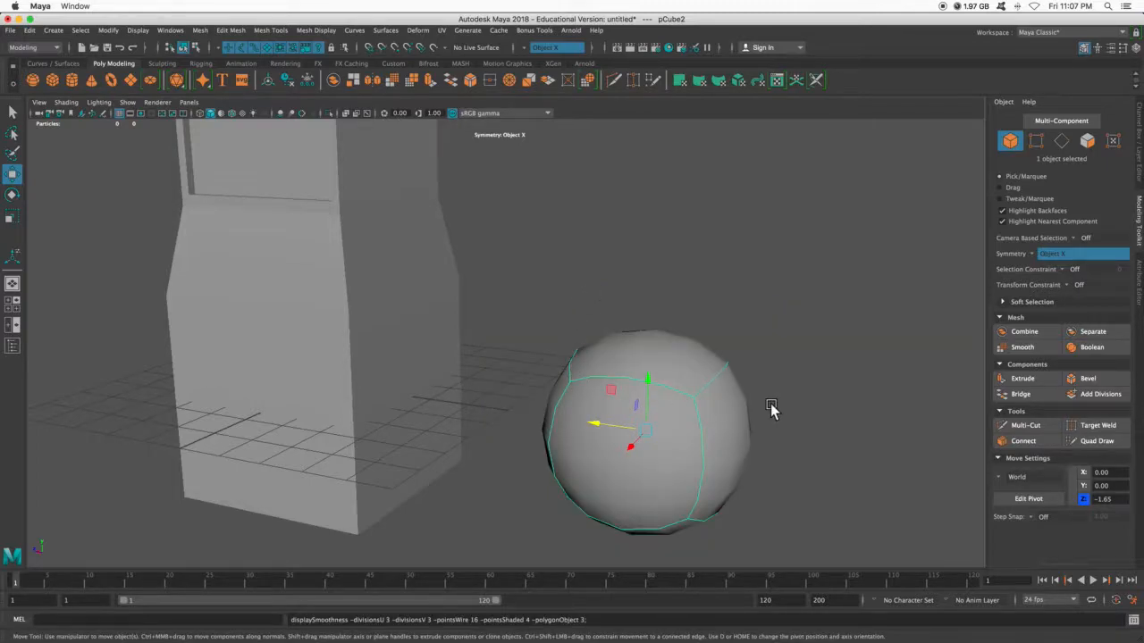
key(1)
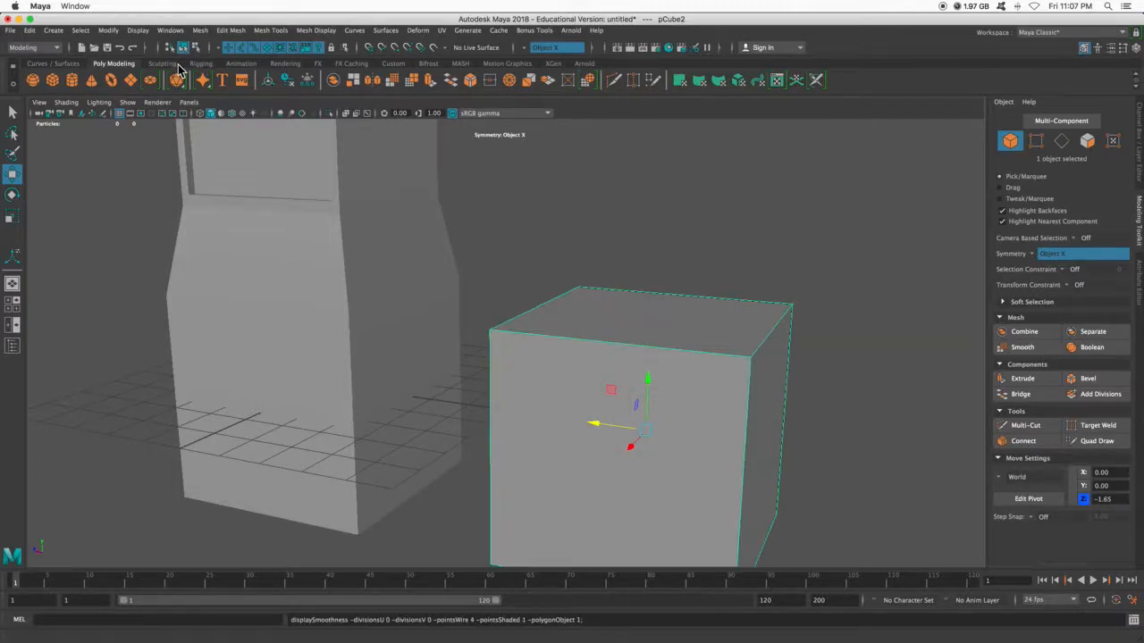
- Detach the Mesh Tools list as a floating window and insert a vertical edge loop close to one side of the new cube
click(270, 31)
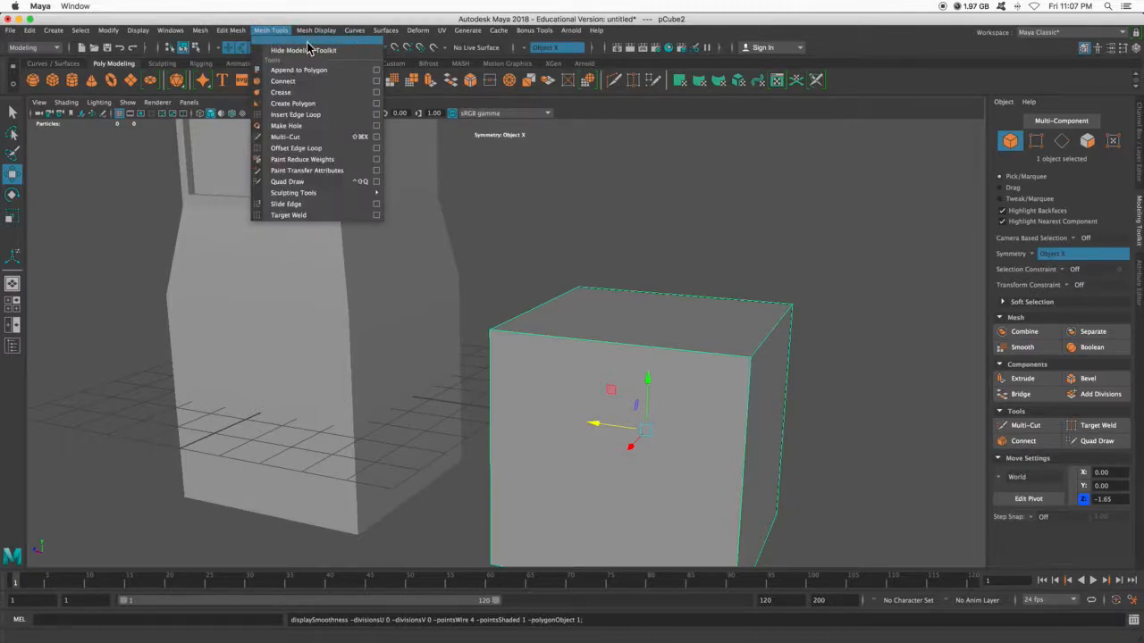
drag(308, 39, 1025, 119)
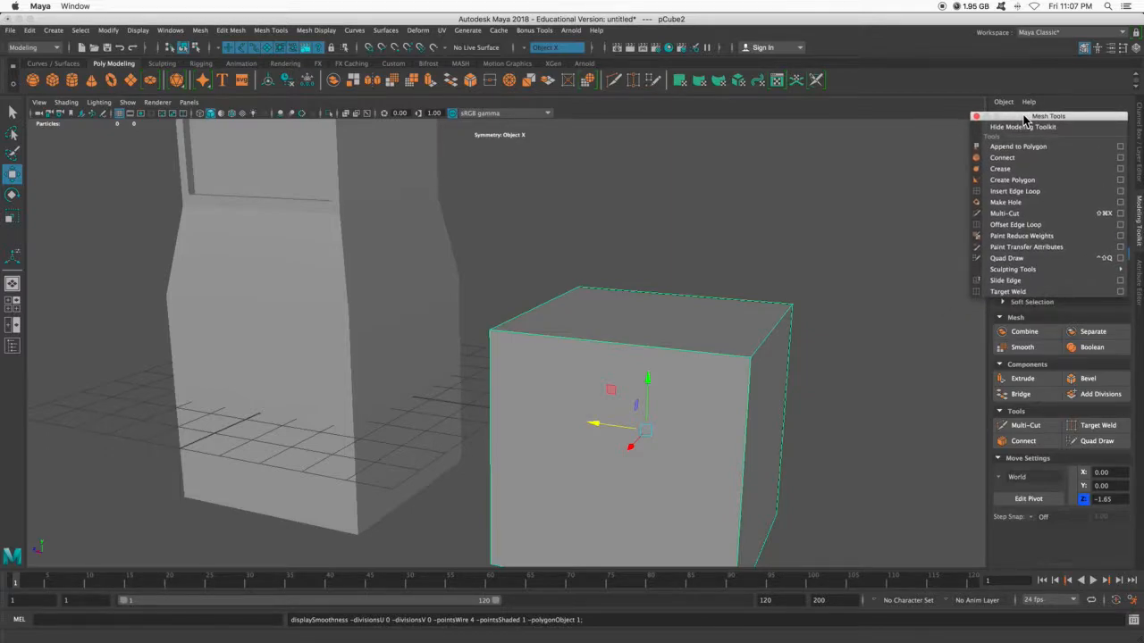
click(1018, 193)
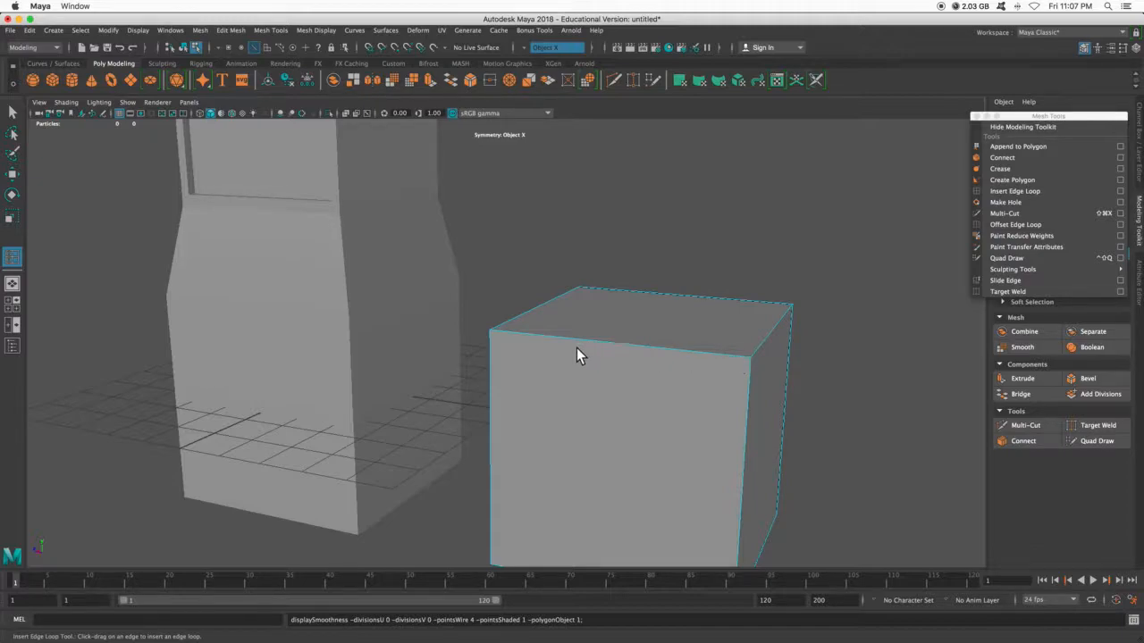
click(726, 353)
drag(712, 352, 499, 336)
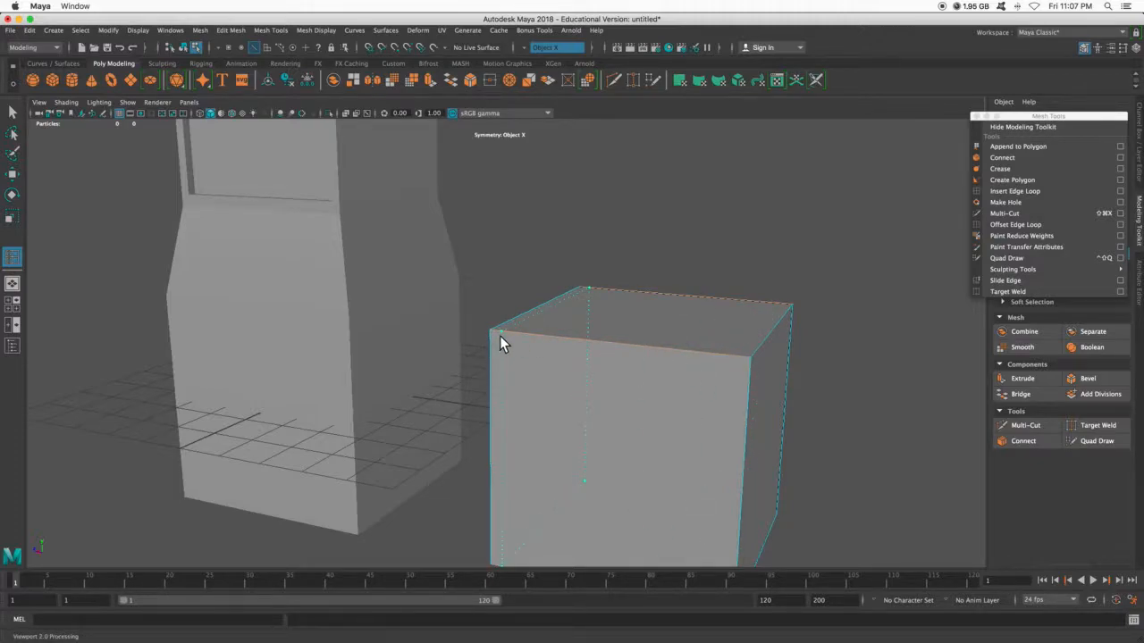
click(744, 350)
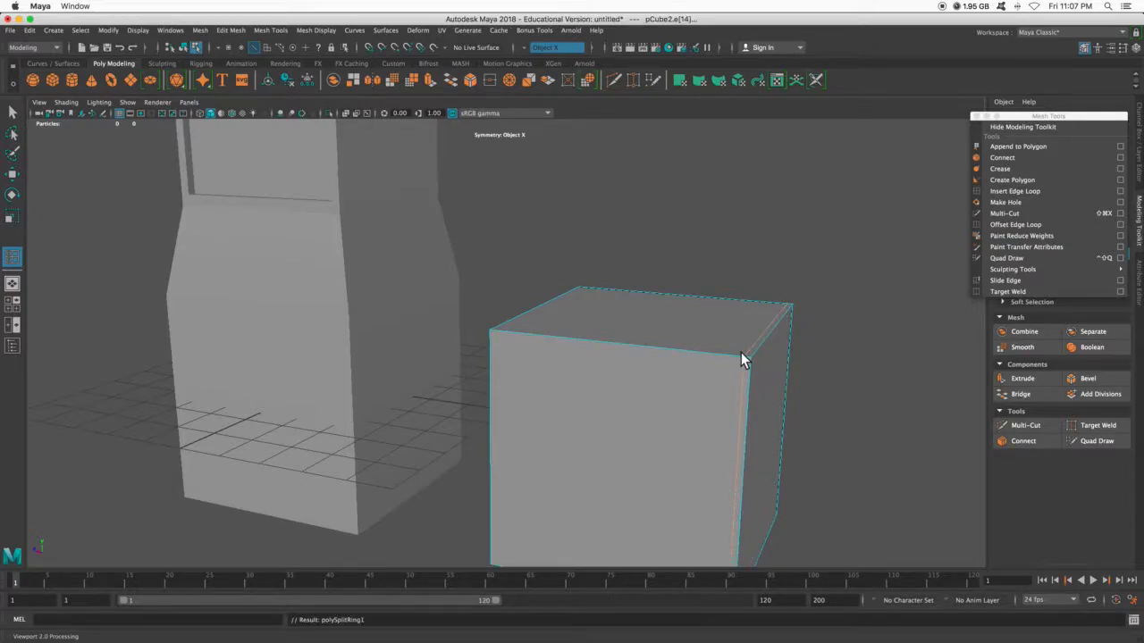
- Examine how the edge loop affects the cube from several angles, with and without smooth mesh preview
key(3)
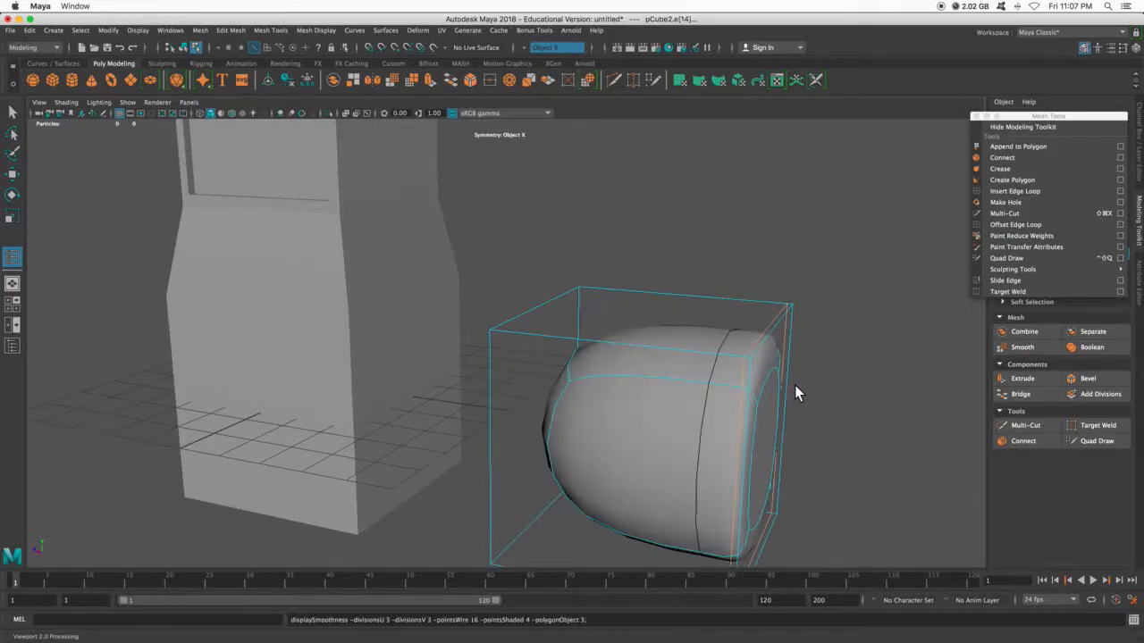
key(1)
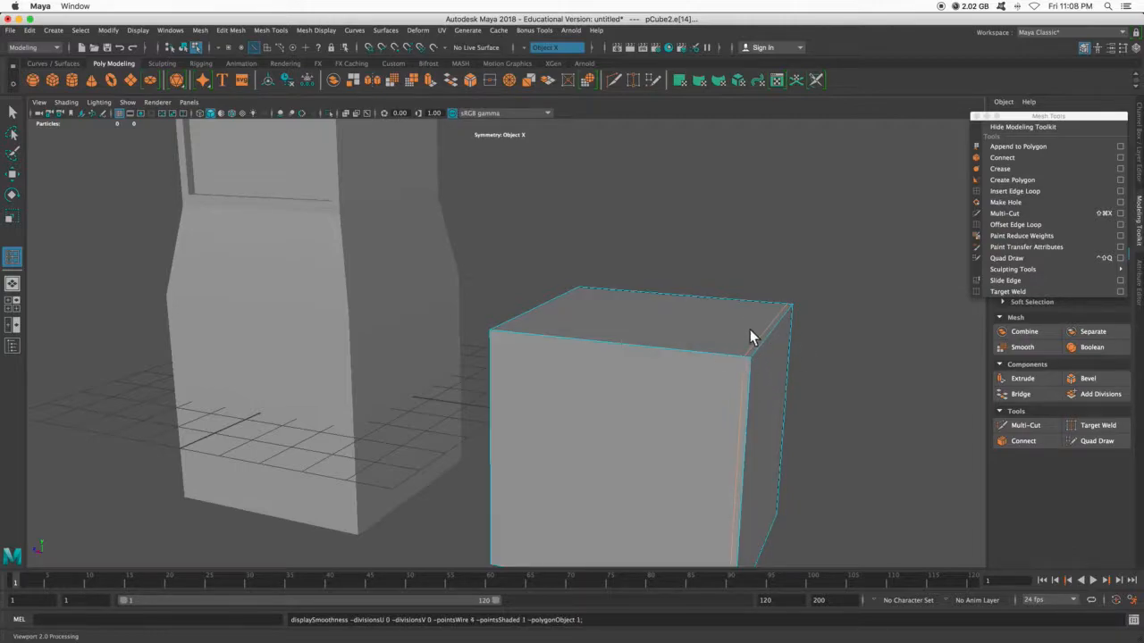
mouse_move(815, 358)
alt+mouse_down()
mouse_move(842, 358)
mouse_move(831, 361)
alt+mouse_up()
alt+middle_drag(833, 361, 771, 340)
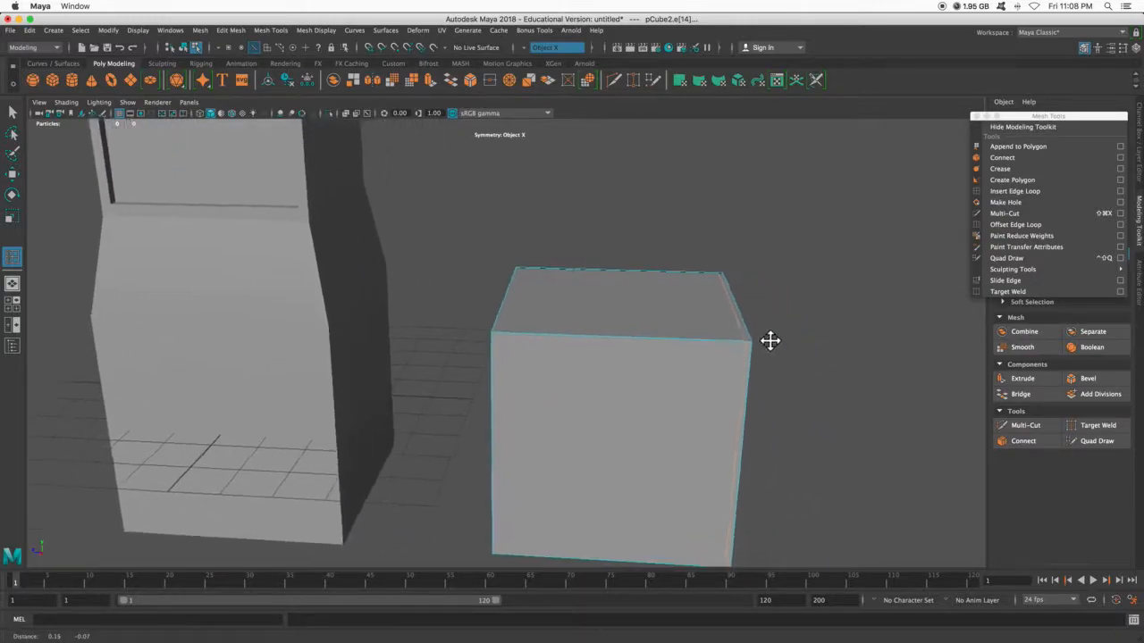
alt+drag(710, 268, 716, 303)
key(3)
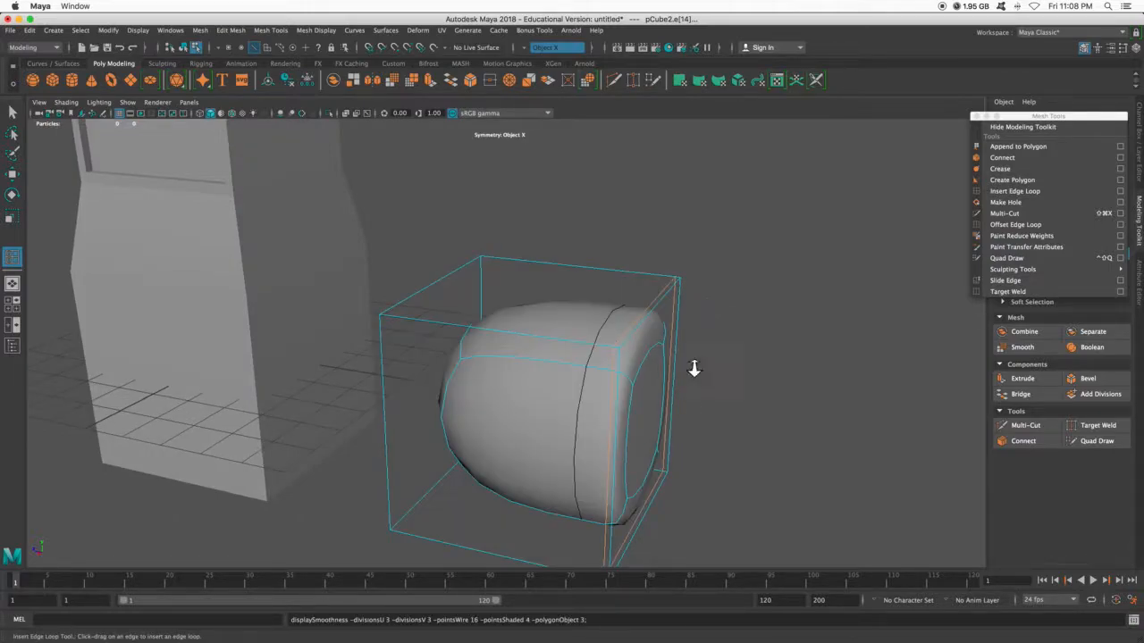
scroll(693, 366, up, 5)
alt+drag(650, 421, 702, 362)
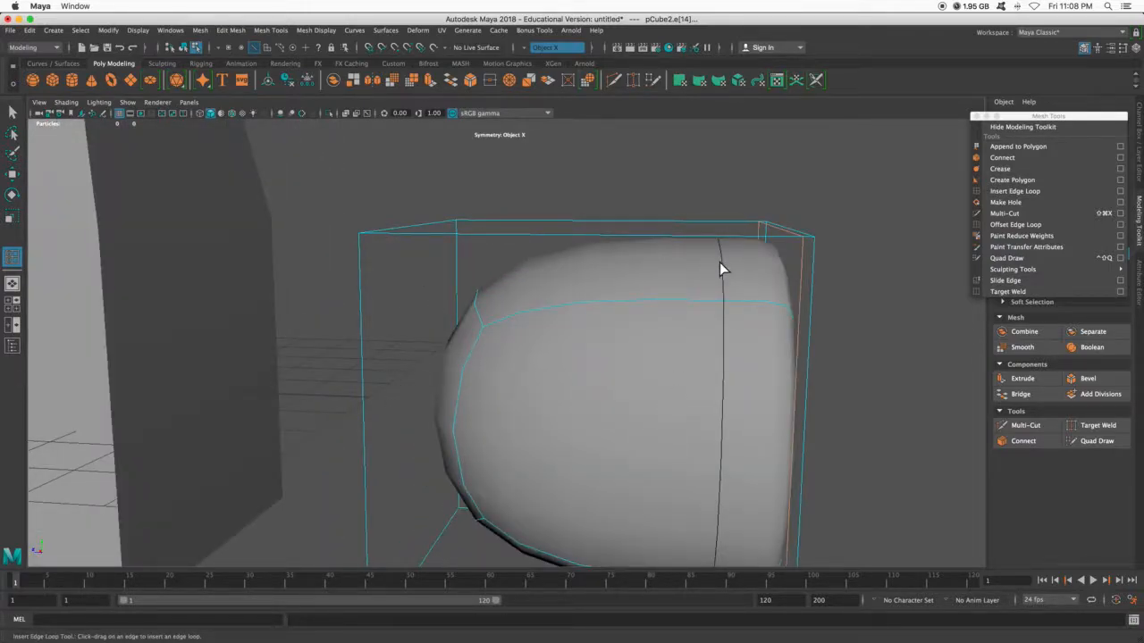
alt+drag(759, 314, 734, 343)
alt+drag(534, 314, 583, 285)
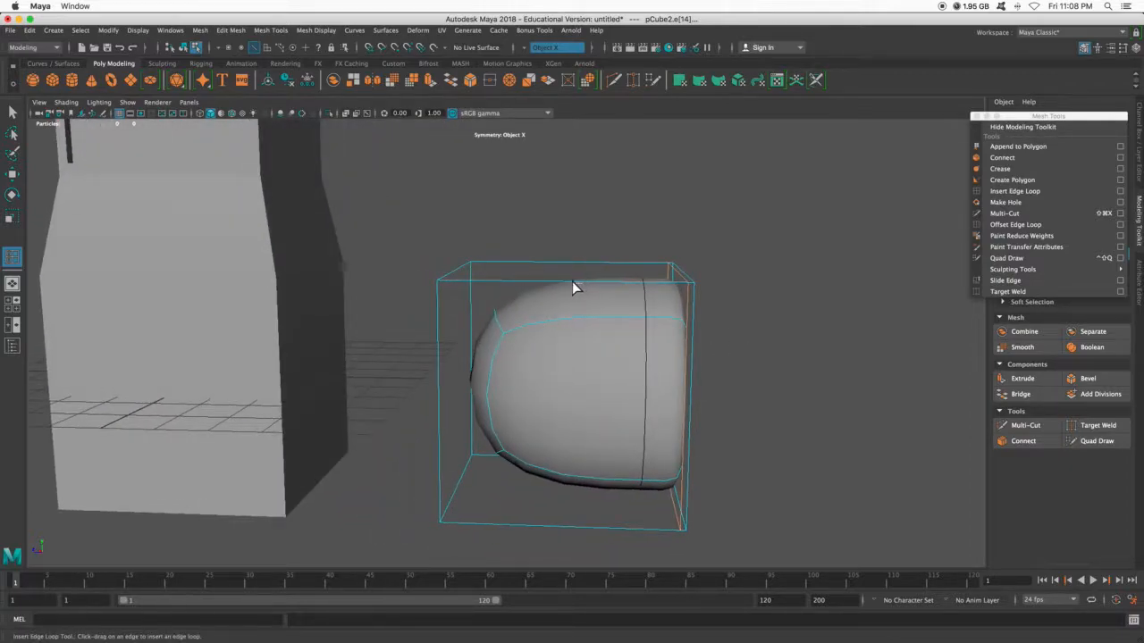
- Insert a second vertical edge loop about a third of the way in from the cube's opposite side
click(572, 281)
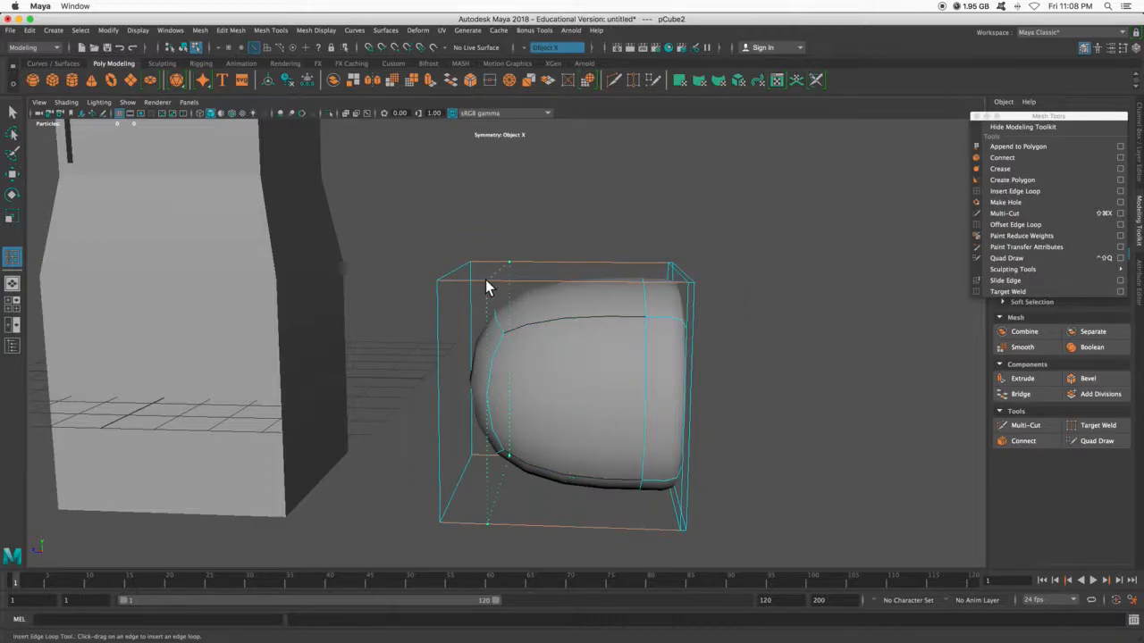
click(529, 286)
alt+drag(528, 286, 593, 296)
alt+drag(676, 273, 520, 258)
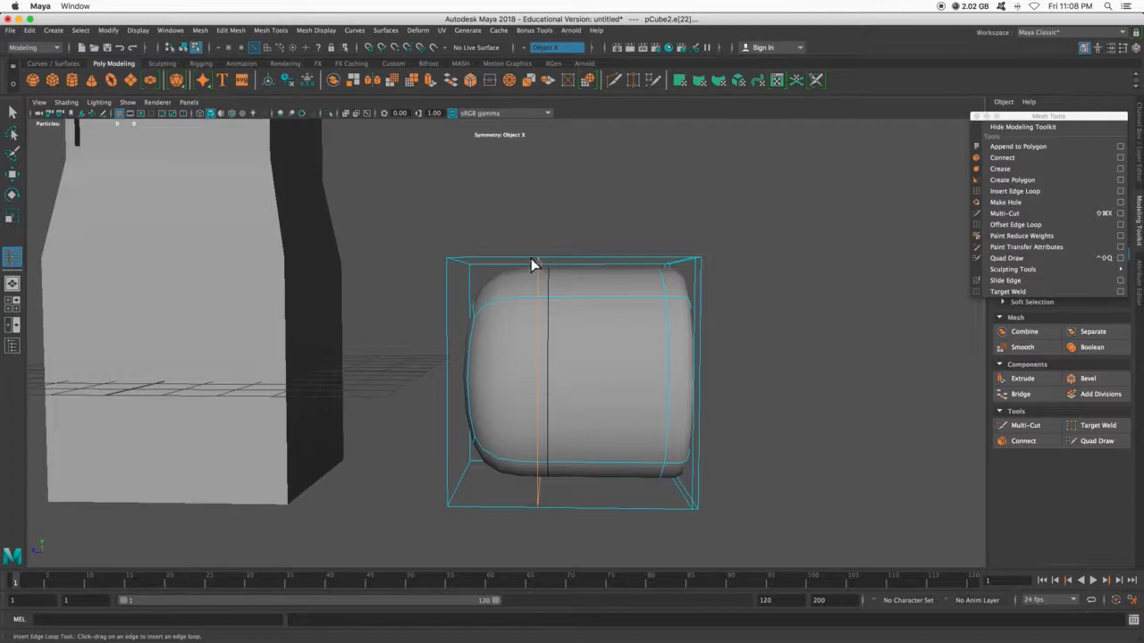
alt+drag(521, 248, 541, 275)
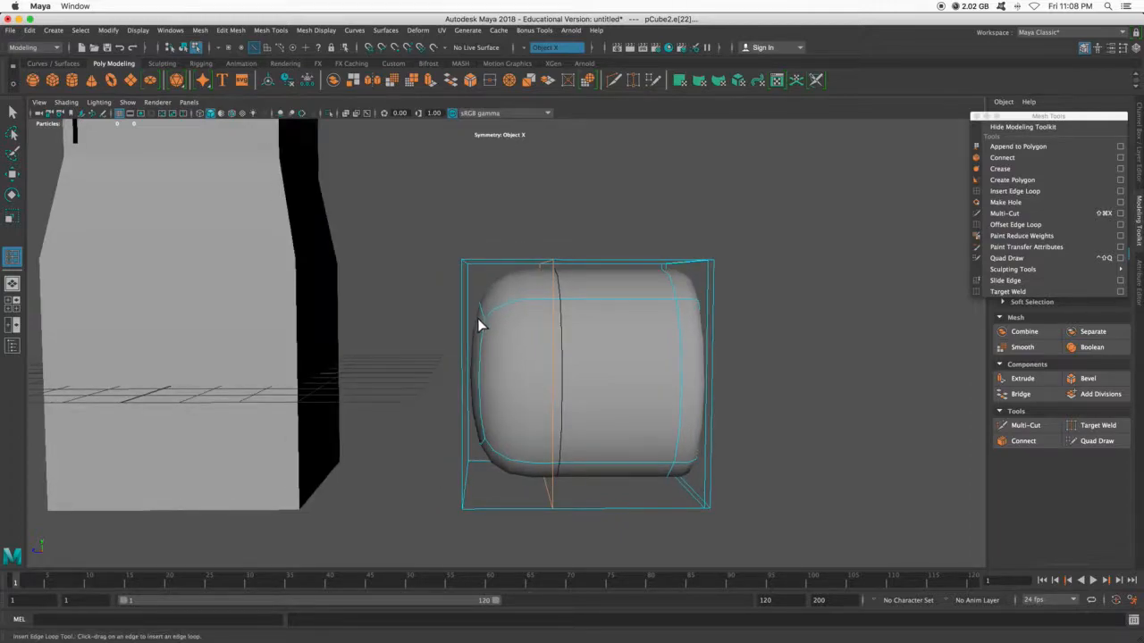
- Try to insert an edge loop perpendicular to the existing ones on the cube with Object X symmetry on
alt+drag(594, 250, 542, 289)
click(534, 275)
click(536, 279)
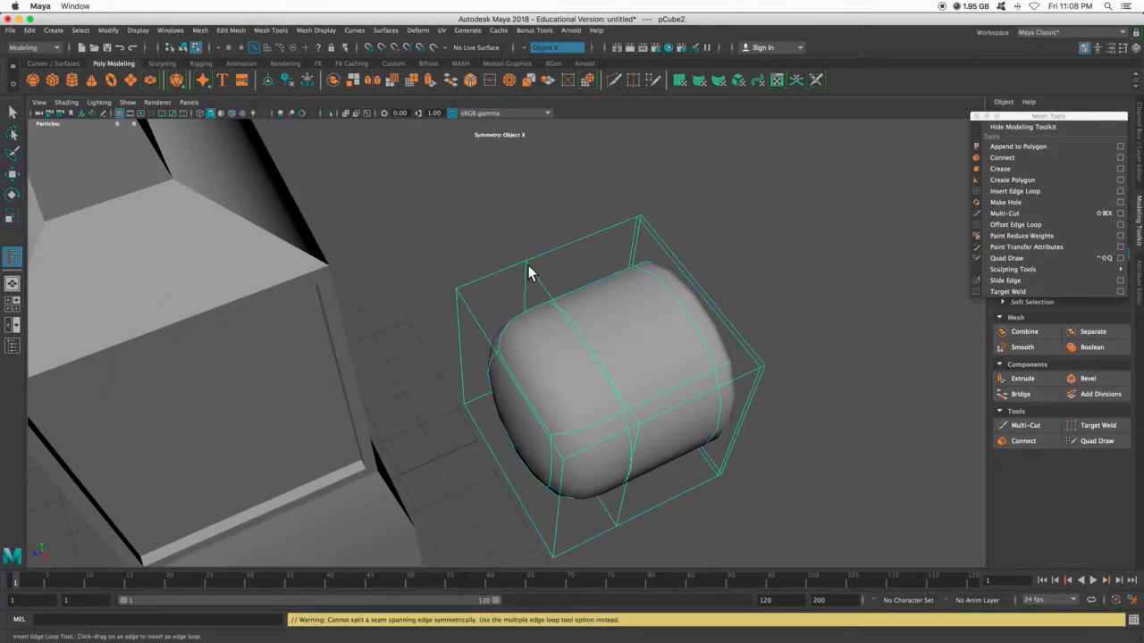
click(535, 280)
click(568, 324)
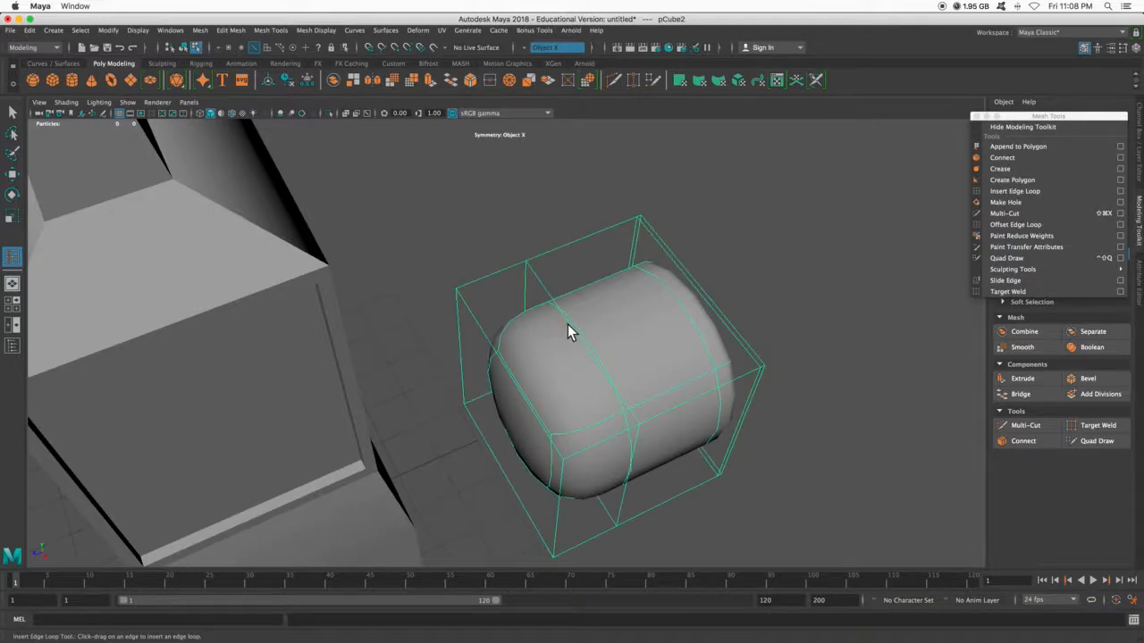
right_drag(543, 286, 538, 279)
click(531, 266)
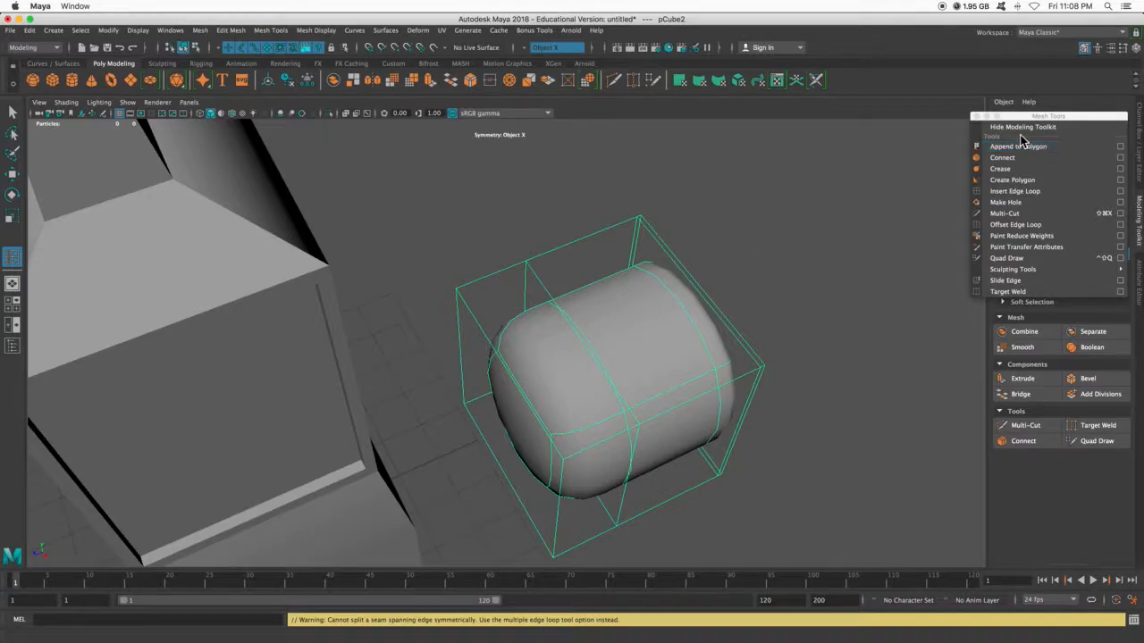
- Move the floating Mesh Tools window off the symmetry settings and turn symmetry off
drag(1025, 114, 1016, 342)
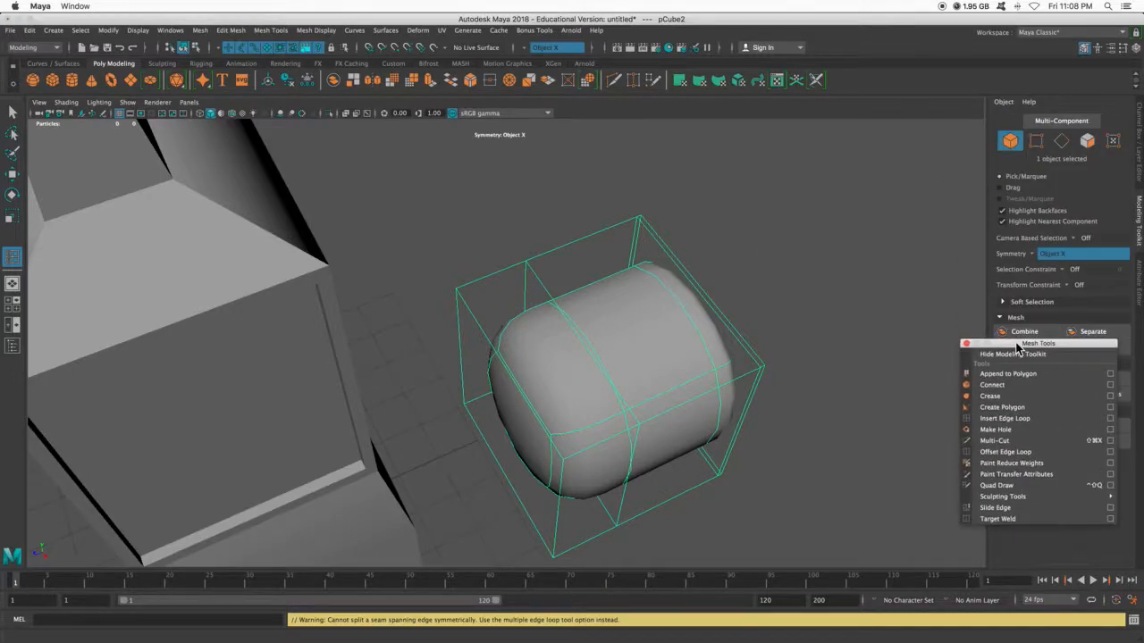
click(1045, 255)
click(1082, 262)
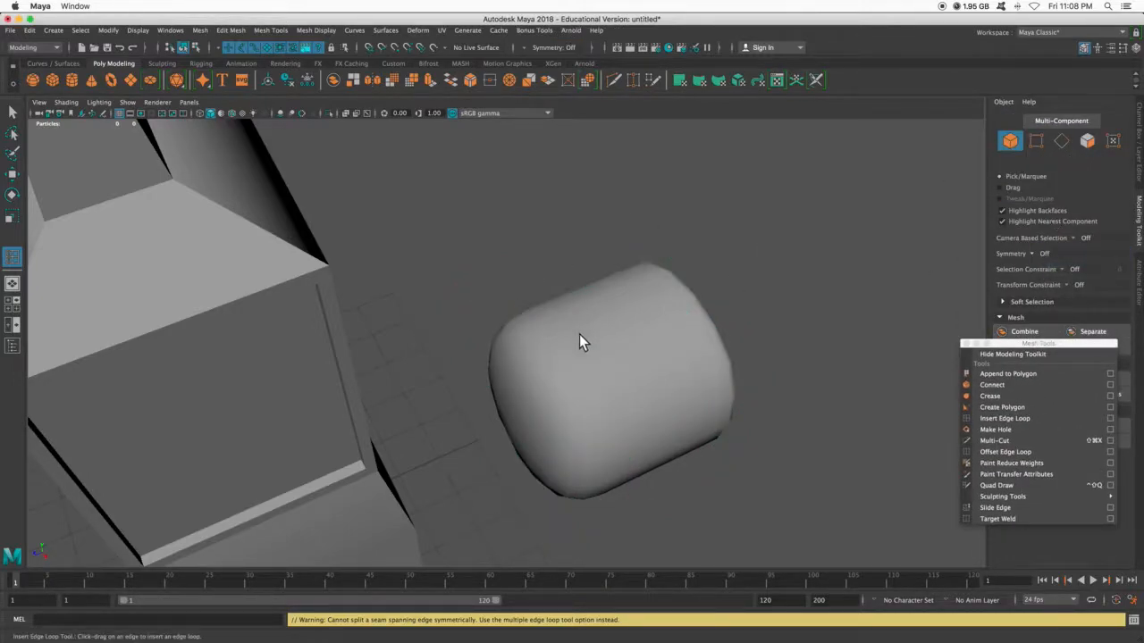
- Insert perpendicular edge loops close to the two opposite faces of the cube, crossing the existing loops
drag(548, 300, 541, 287)
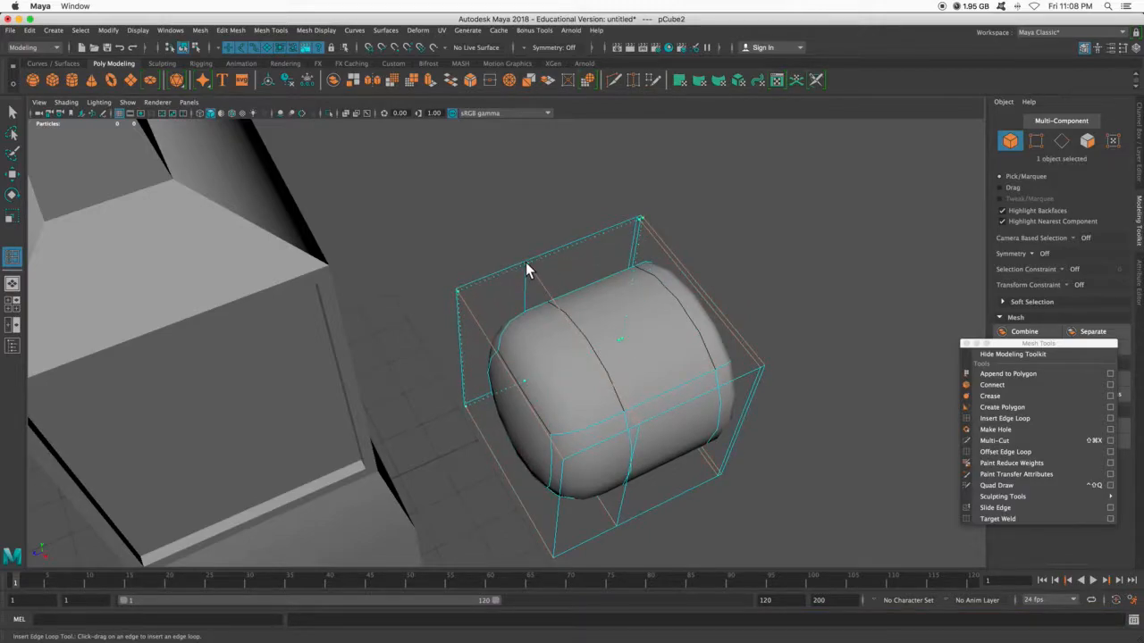
click(527, 267)
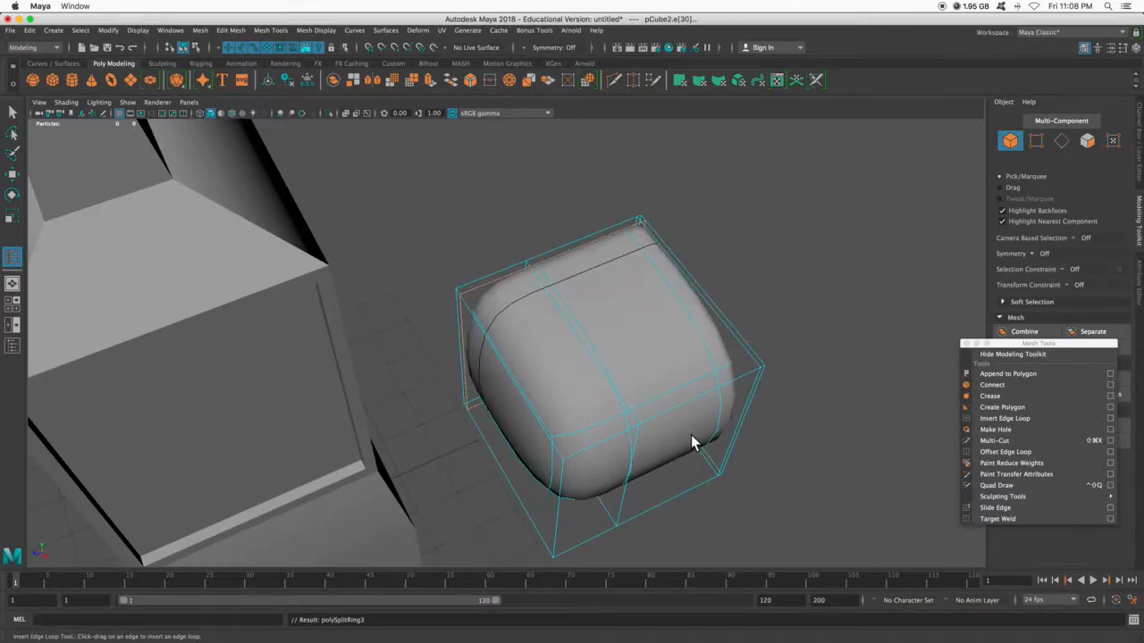
drag(632, 408, 633, 427)
alt+drag(634, 426, 693, 423)
- Inspect the cube with its crossing edge loops in polygon form and in smooth mesh preview
key(1)
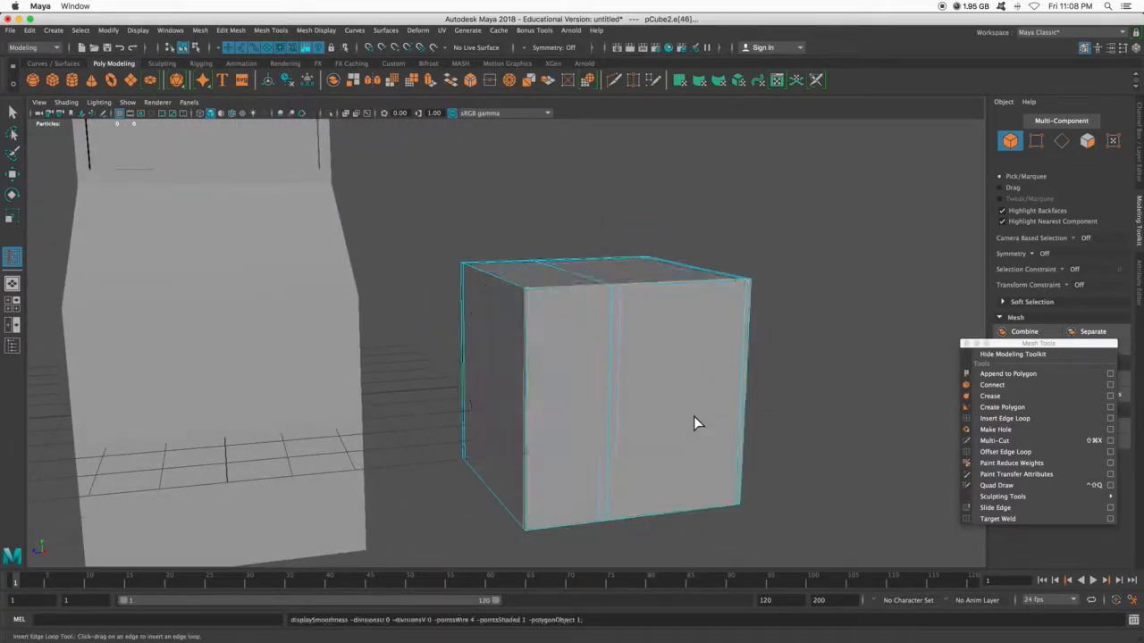
alt+drag(741, 390, 689, 418)
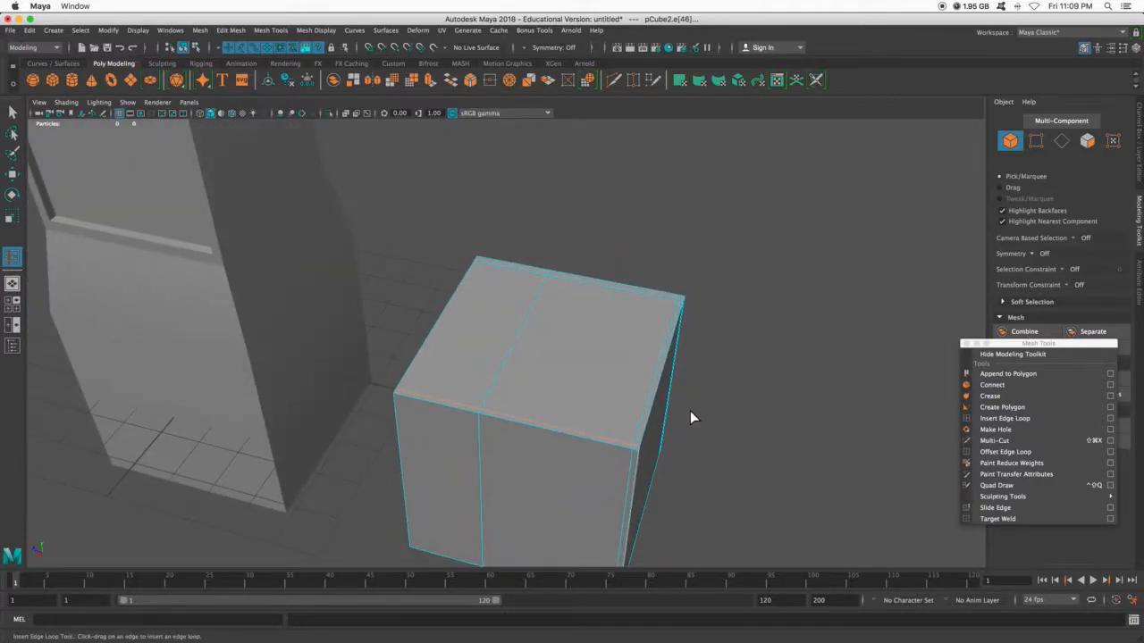
key(3)
alt+drag(661, 321, 562, 393)
key(q)
scroll(336, 337, up, 3)
scroll(330, 342, down, 3)
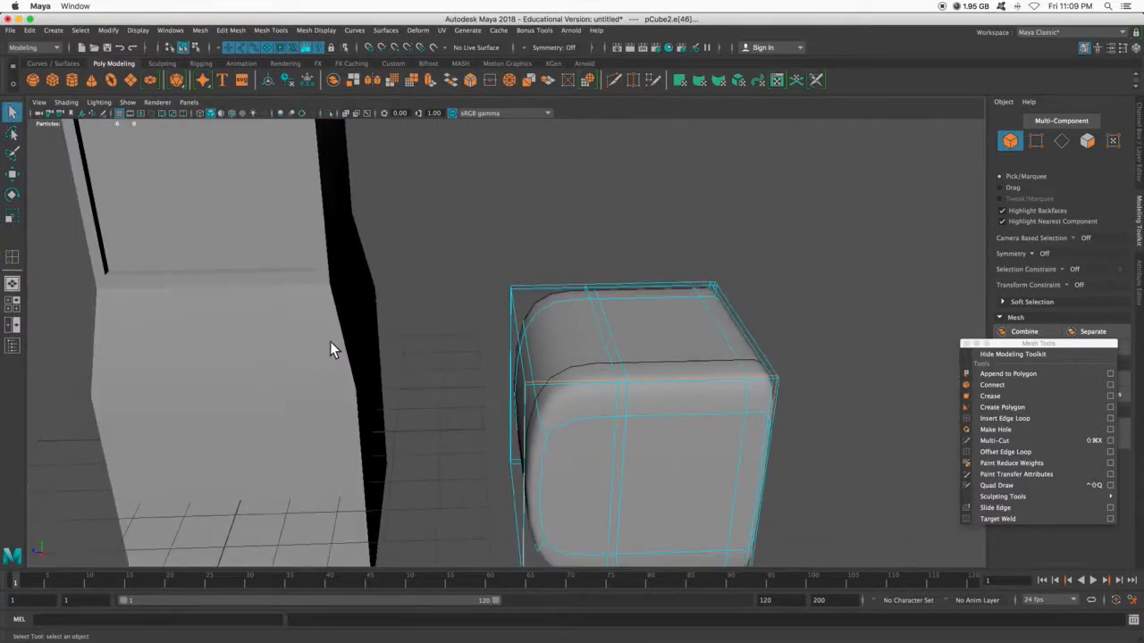
- Select the tower and activate the Insert Edge Loop tool on it, framing its lower section
scroll(330, 342, down, 5)
click(375, 369)
alt+drag(378, 369, 776, 321)
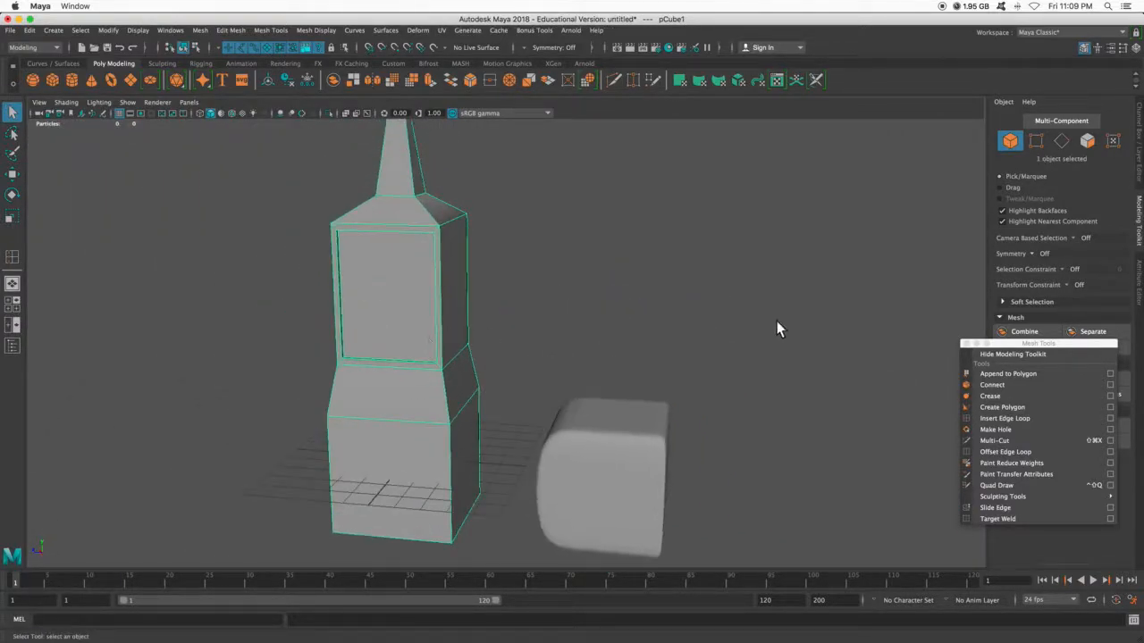
click(1037, 418)
scroll(441, 303, up, 5)
scroll(441, 303, up, 8)
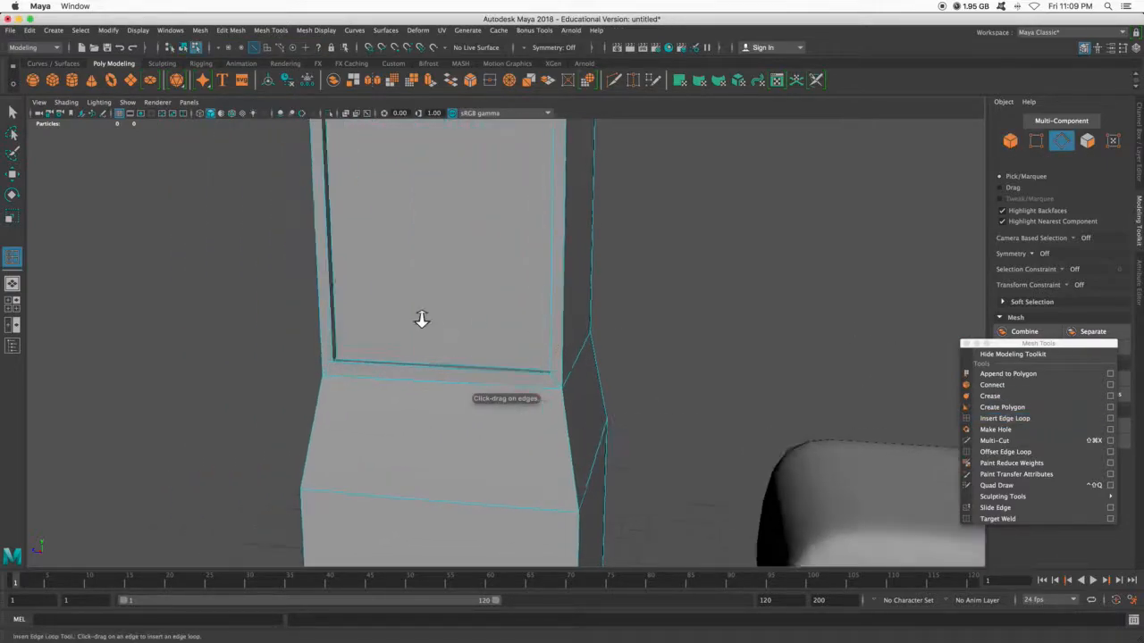
scroll(347, 332, down, 10)
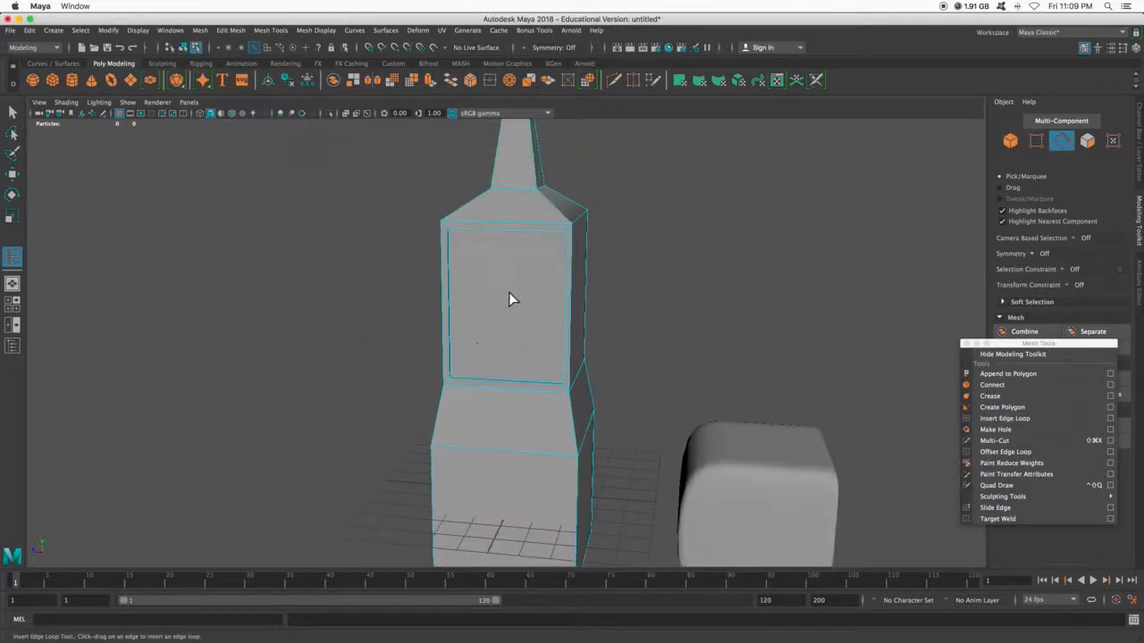
alt+drag(457, 387, 513, 425)
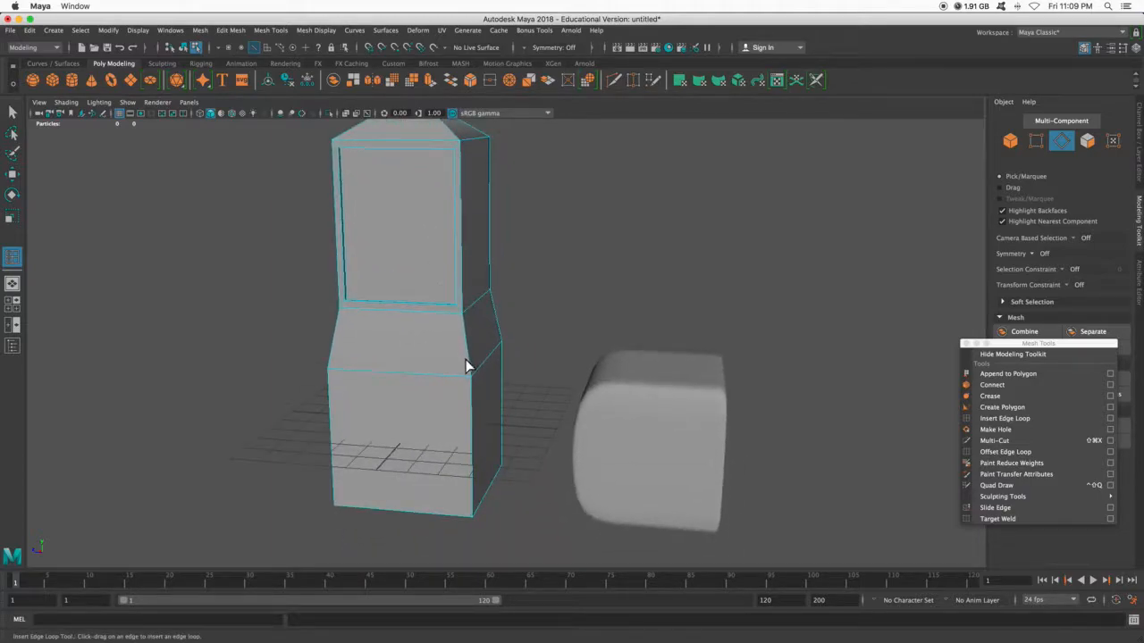
- Compare the tower's lower section in smooth mesh preview with its unsmoothed polygon form
key(3)
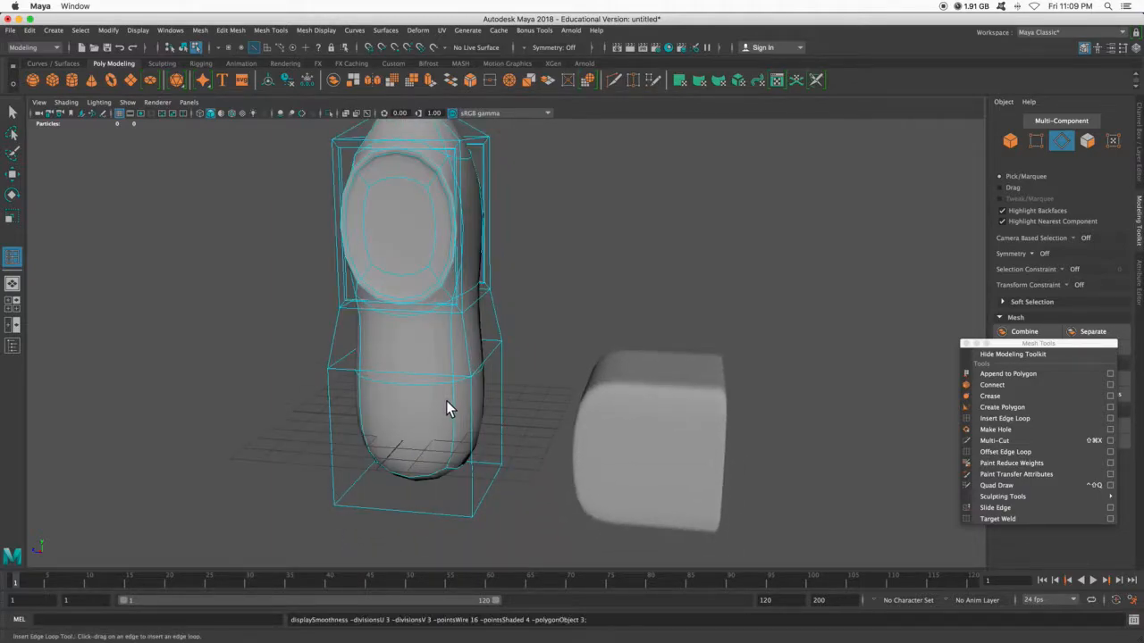
scroll(449, 401, down, 3)
scroll(454, 391, up, 6)
alt+drag(461, 398, 488, 429)
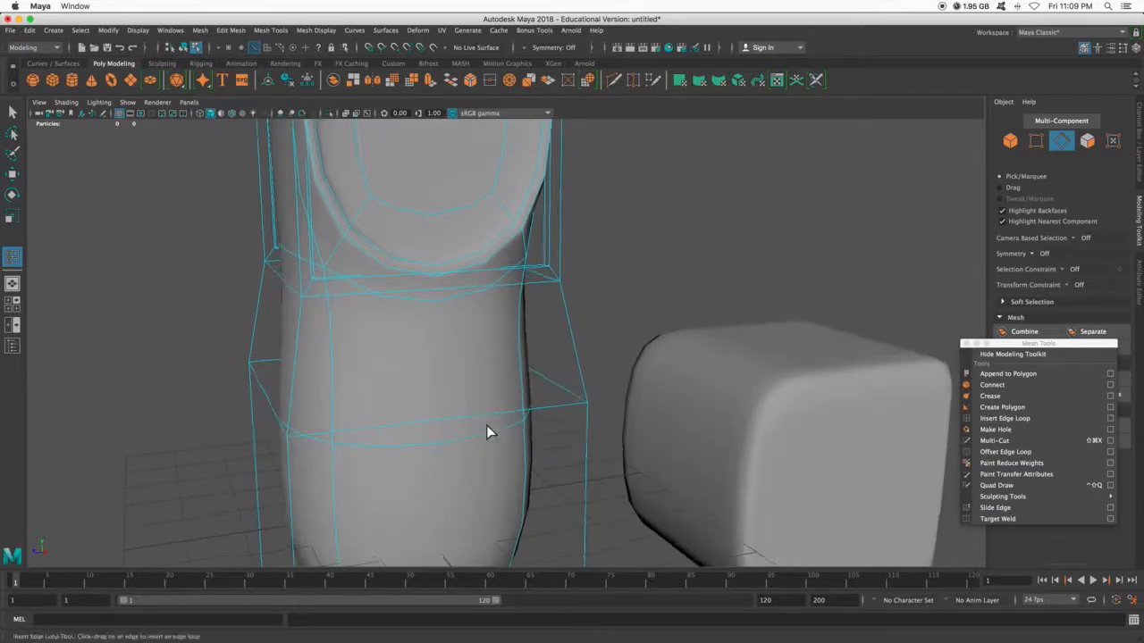
key(1)
- Insert vertical edge loops on both sides of one of the tower's corners, close to the corner edge
click(544, 409)
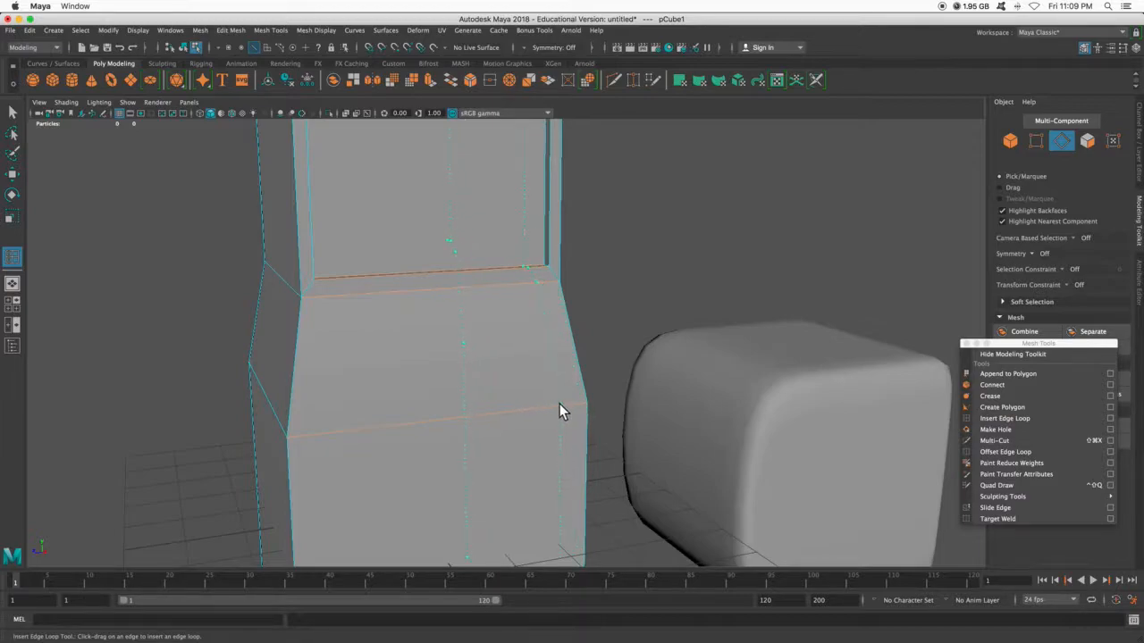
alt+drag(617, 421, 543, 425)
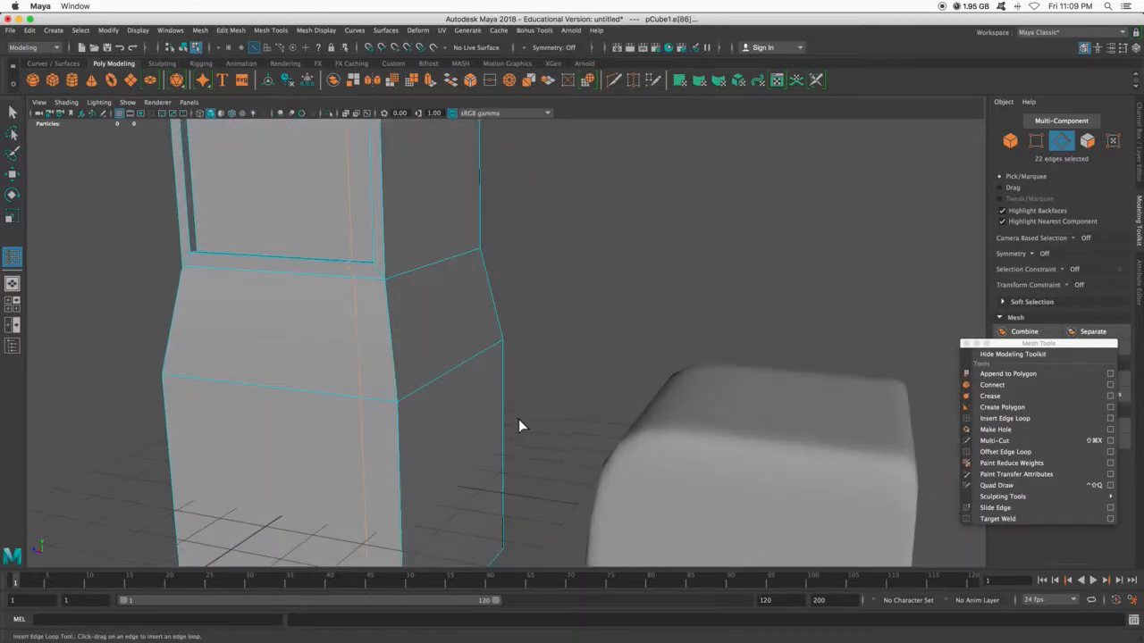
click(412, 390)
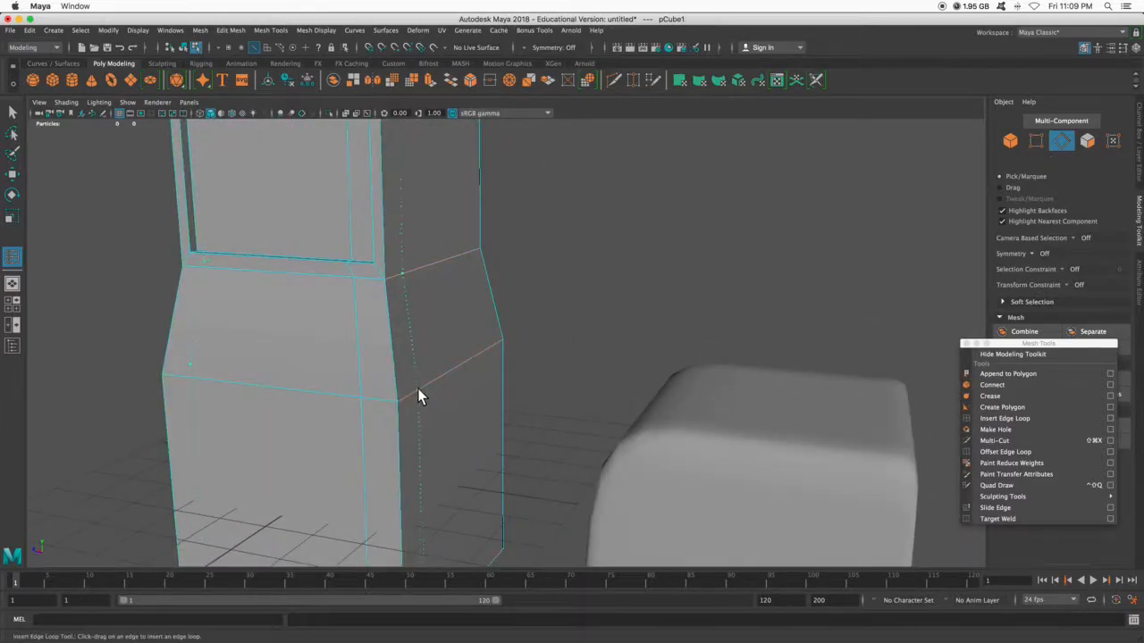
click(421, 391)
- Insert further edge loops on the tower, beside another vertical corner and near the ledge of the lower section, with smooth mesh preview on
mouse_move(439, 388)
alt+mouse_down()
mouse_move(517, 393)
mouse_move(435, 393)
mouse_move(437, 368)
alt+mouse_up()
alt+drag(424, 153, 478, 192)
scroll(435, 259, down, 3)
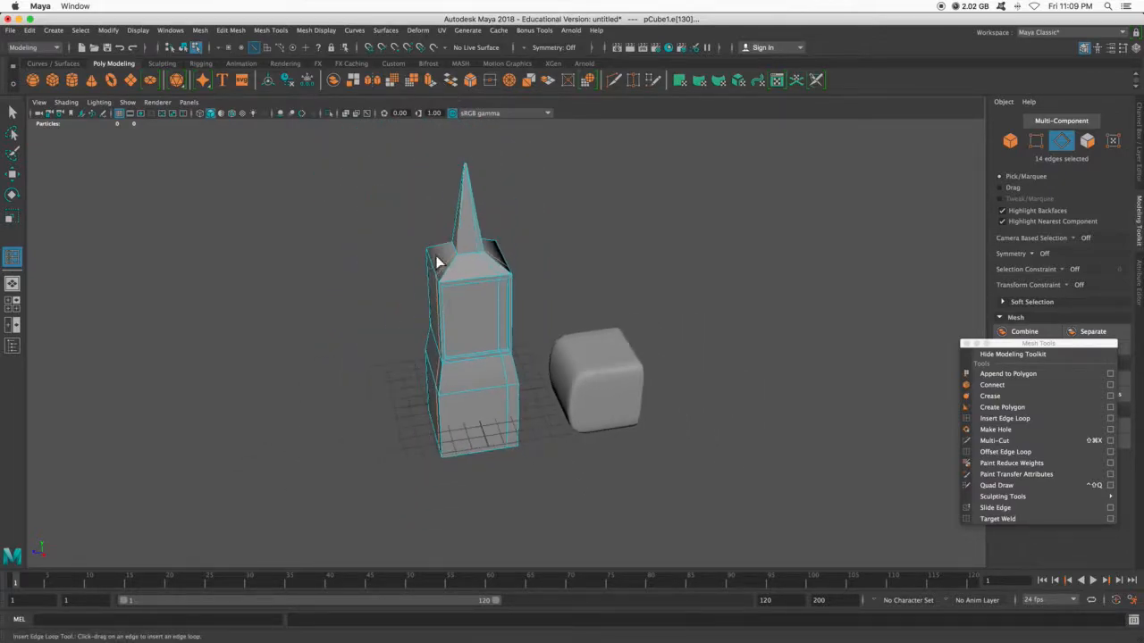
scroll(426, 352, up, 10)
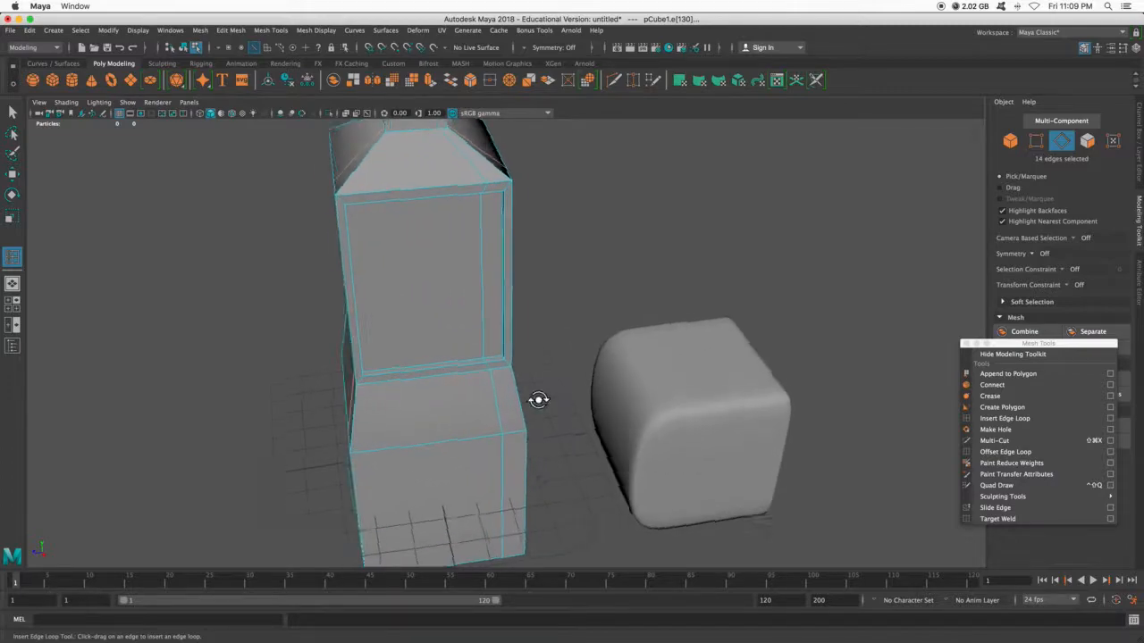
scroll(454, 362, up, 2)
key(3)
alt+drag(454, 365, 464, 424)
drag(404, 402, 664, 426)
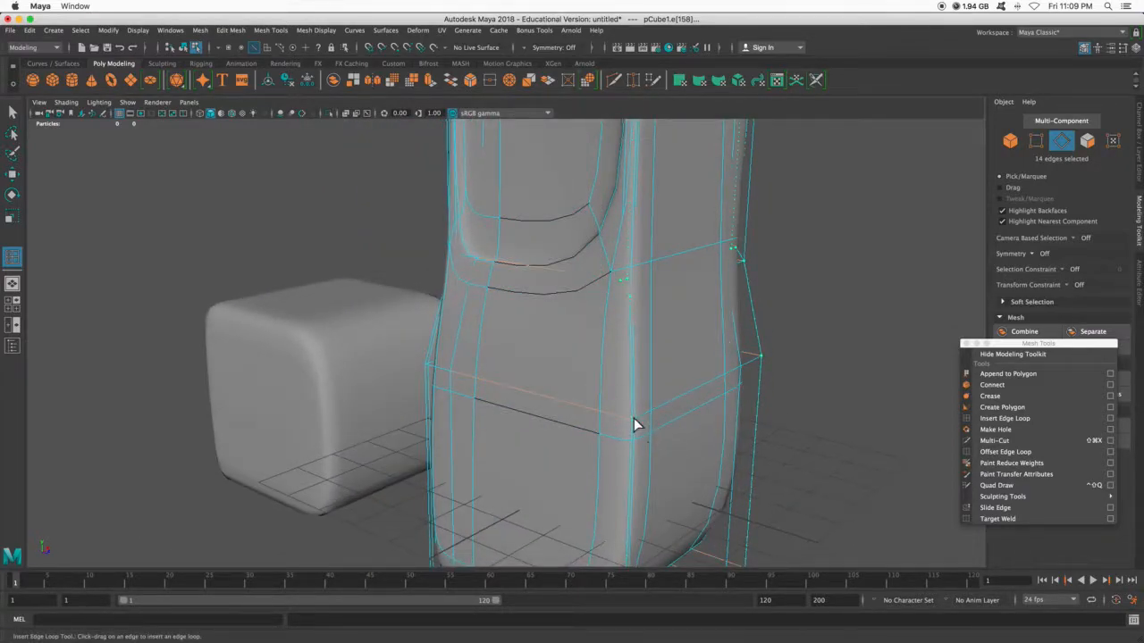
click(623, 419)
alt+drag(622, 419, 511, 411)
key(q)
- Close the floating Mesh Tools window and extrude the tower's recessed front panel face outward with a Local Translate Z of about 0.476
right_drag(483, 352, 526, 314)
scroll(598, 329, down, 5)
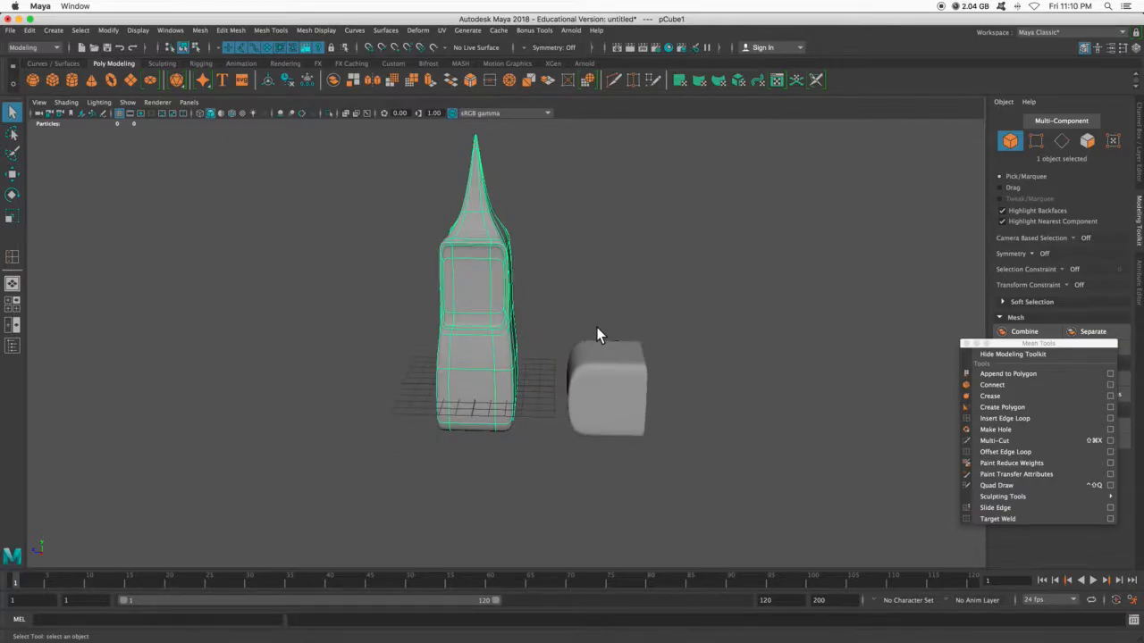
scroll(542, 351, up, 8)
scroll(542, 351, down, 5)
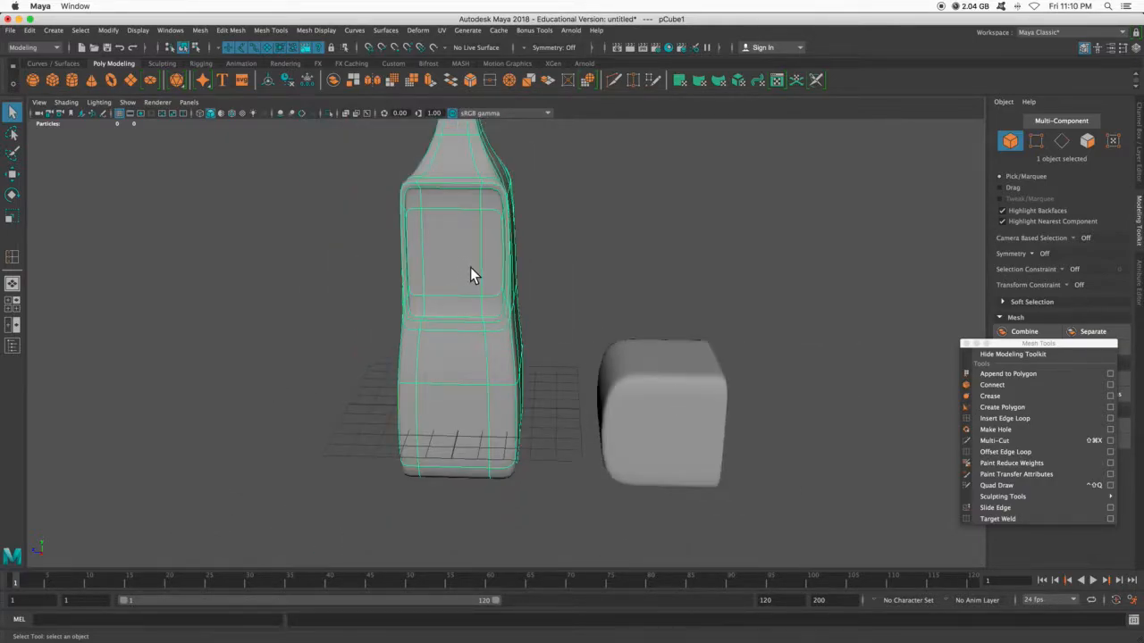
alt+middle_drag(471, 269, 471, 302)
right_drag(460, 288, 460, 316)
click(460, 304)
alt+drag(468, 310, 547, 339)
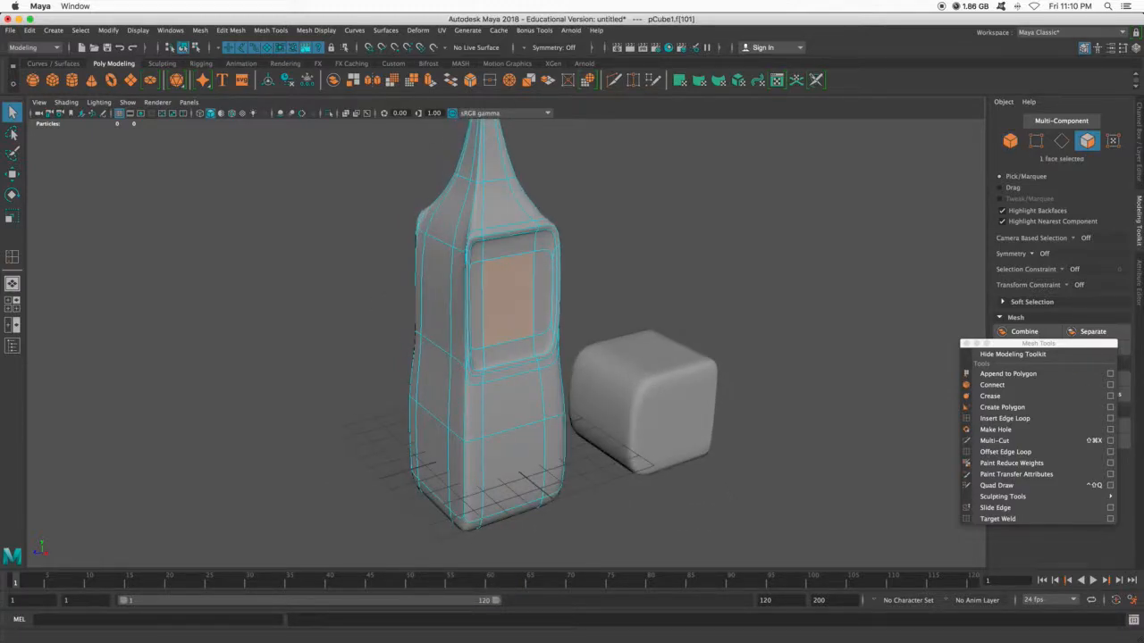
click(966, 344)
click(1003, 379)
drag(525, 315, 563, 329)
- Compare the extruded front block in unsmoothed polygon form and in smooth mesh preview
key(1)
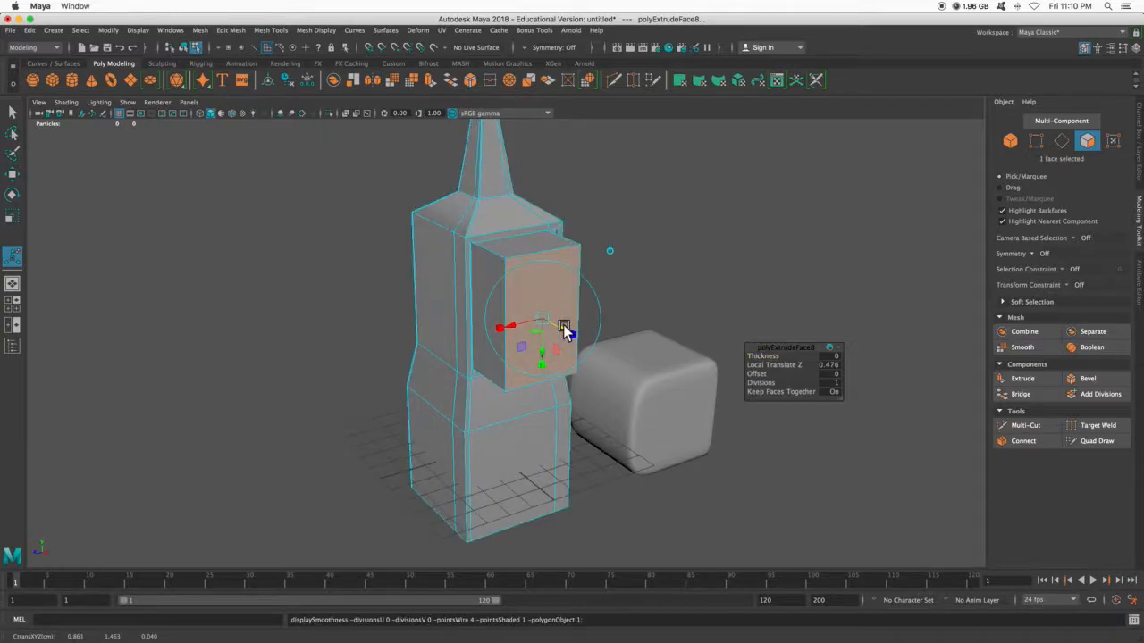
key(3)
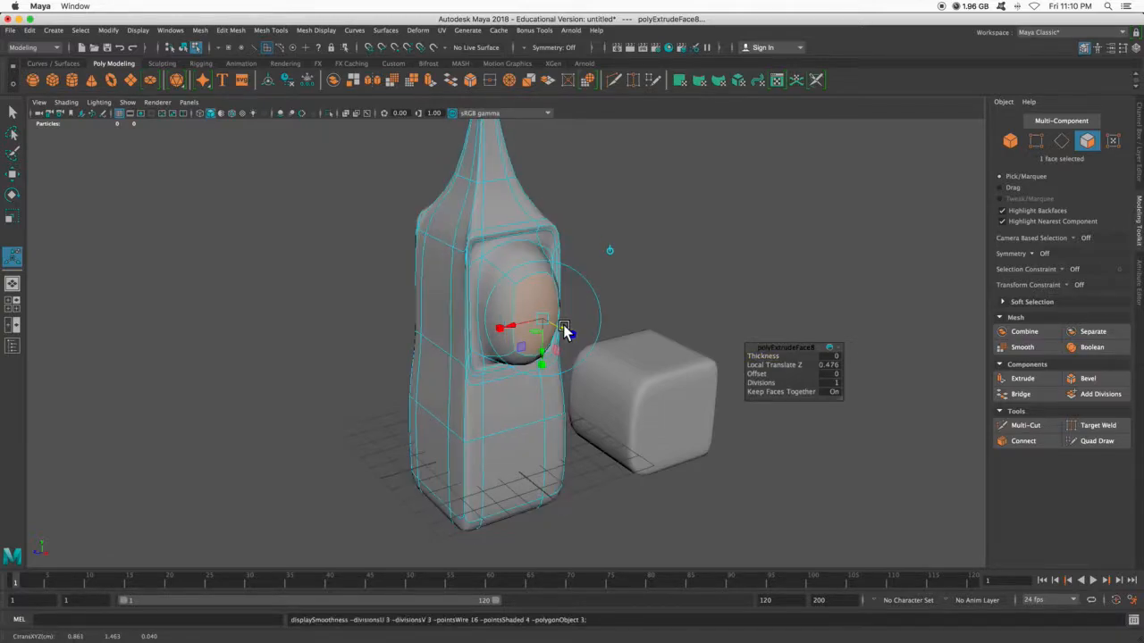
key(1)
key(2)
key(1)
key(3)
- Pull the front extrusion farther out to a Local Translate Z of about 0.723 and check it smoothed and unsmoothed
mouse_move(567, 332)
mouse_down()
mouse_move(679, 370)
mouse_move(586, 336)
mouse_up()
key(1)
key(3)
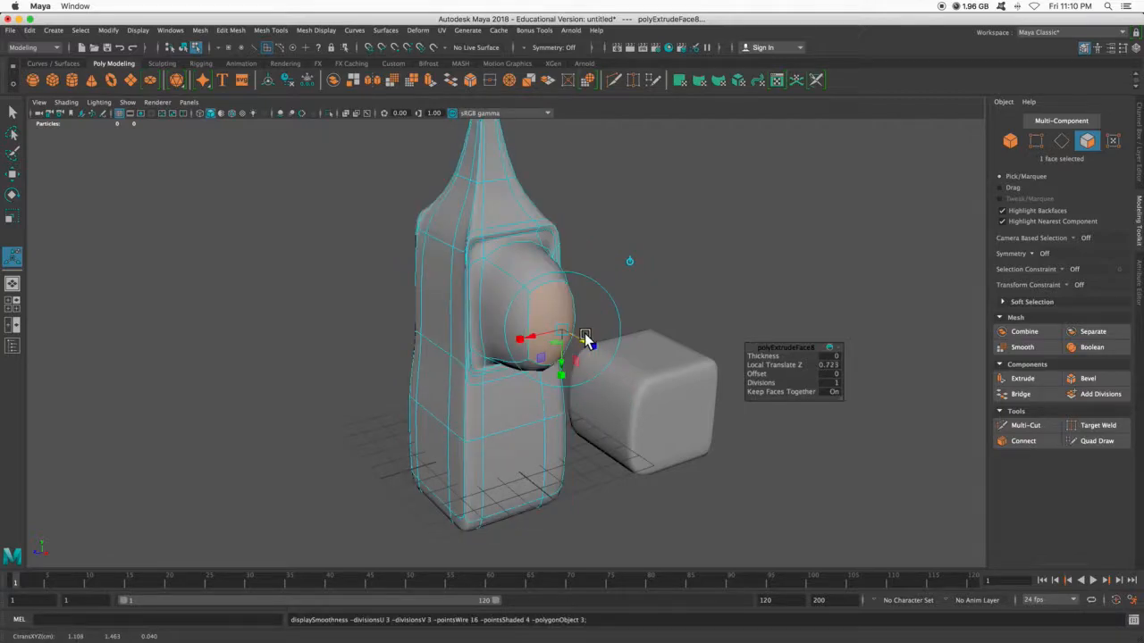
key(1)
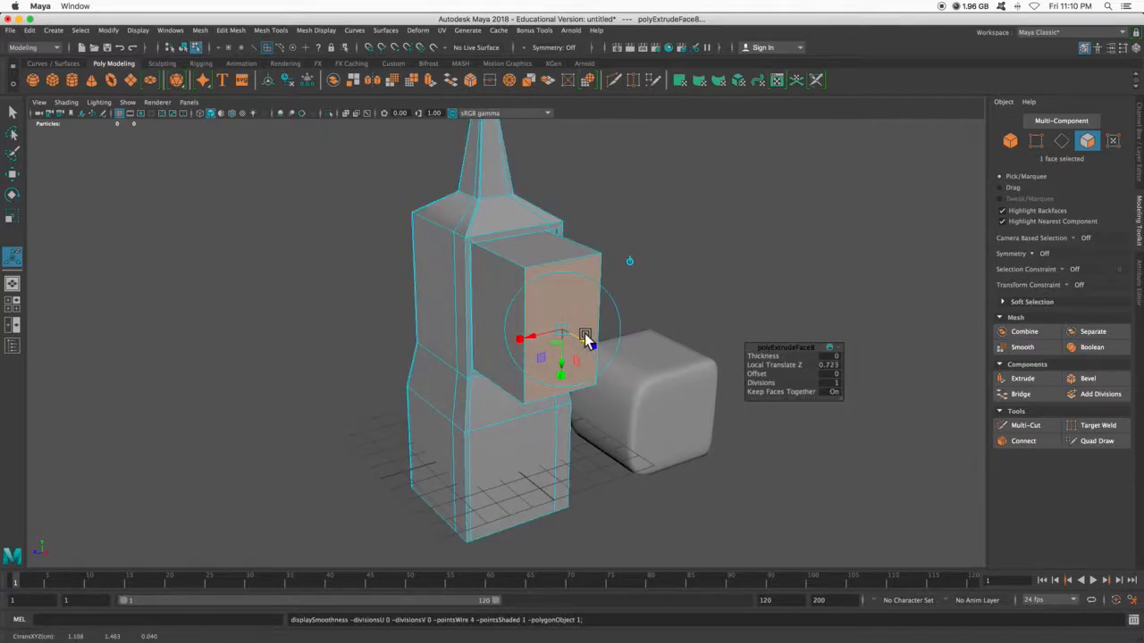
- Examine the protruding block's shape from several angles, both smoothed and as plain polygons
scroll(584, 336, up, 4)
alt+drag(573, 368, 612, 362)
alt+middle_drag(572, 356, 539, 352)
alt+drag(539, 351, 505, 350)
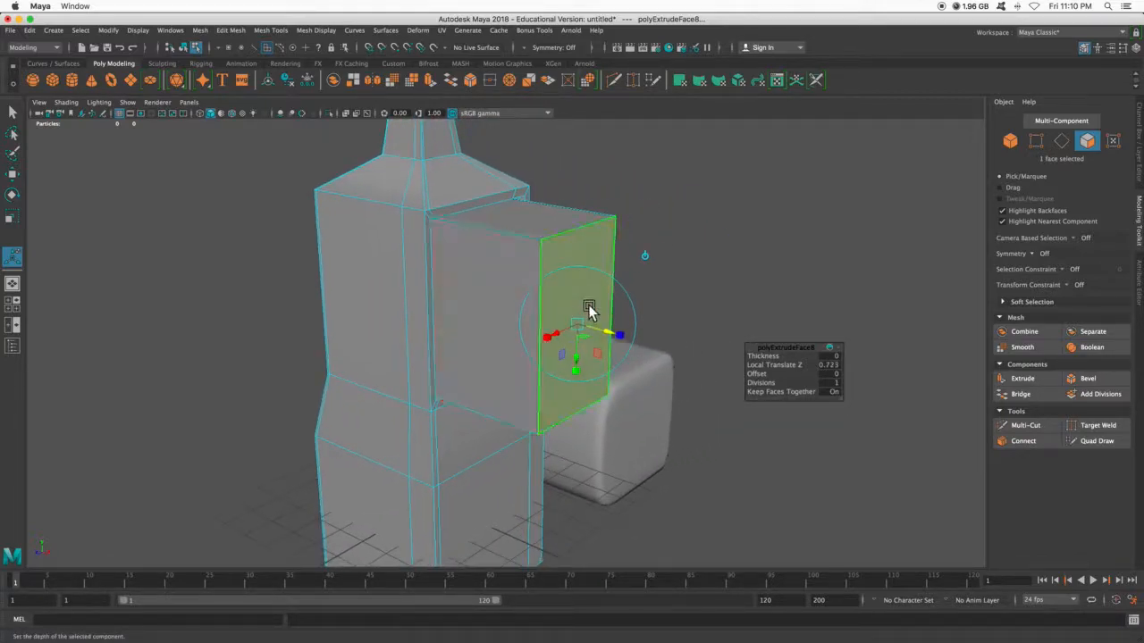
key(3)
alt+drag(557, 365, 586, 340)
key(1)
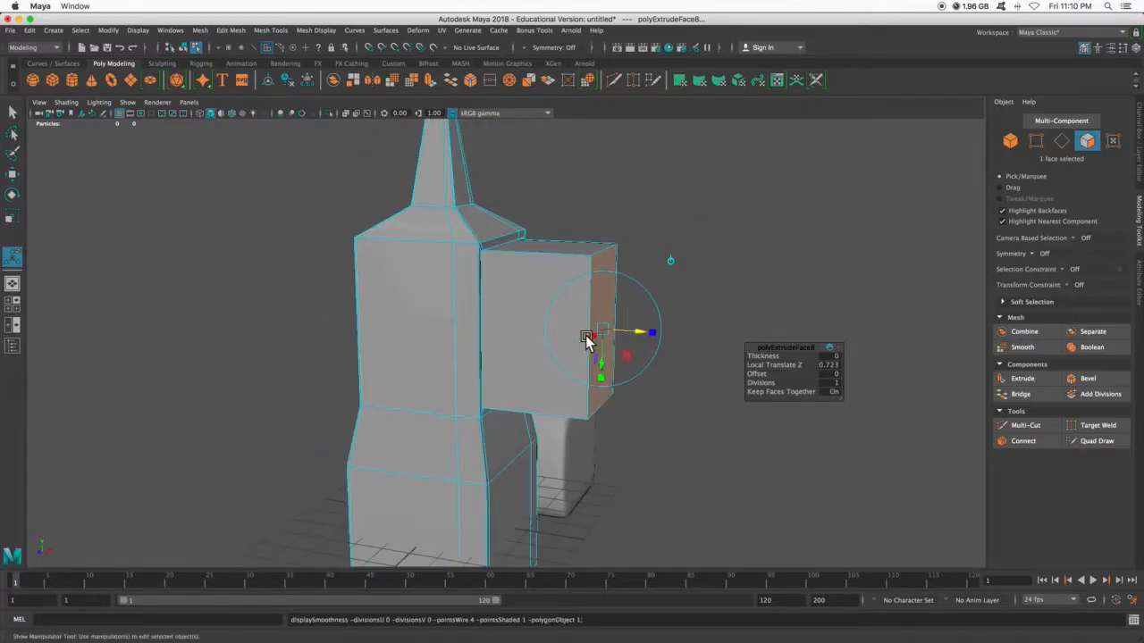
scroll(594, 329, up, 3)
- Float the Mesh Tools menu again and insert an edge loop around the protruding block close to its outer face, previewing it smoothed
click(824, 264)
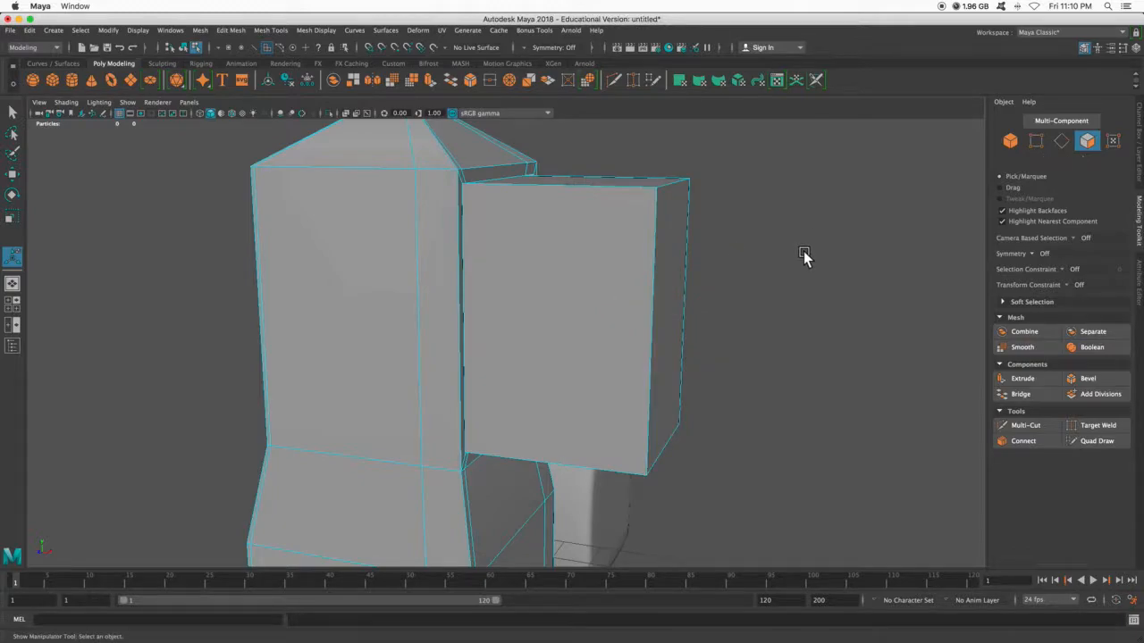
click(270, 30)
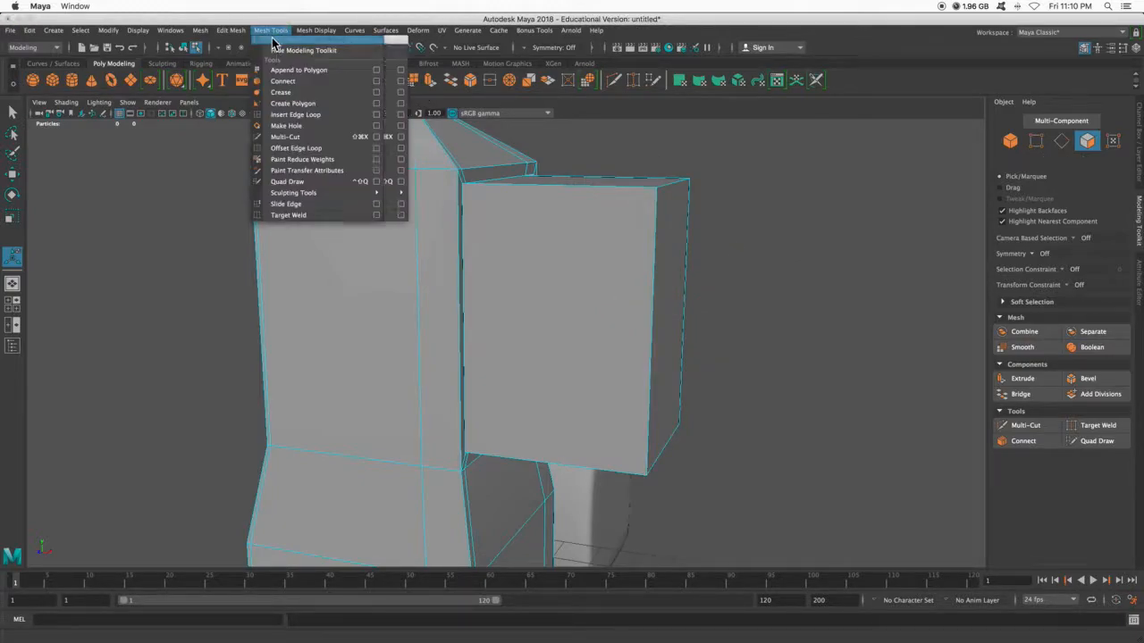
click(331, 41)
drag(332, 41, 1011, 91)
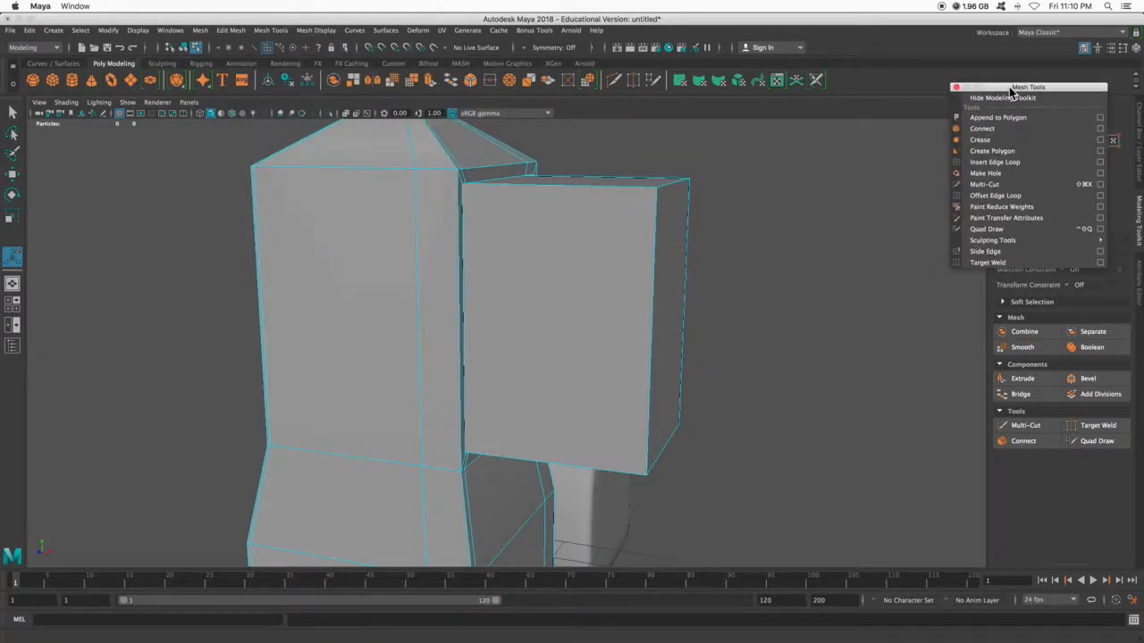
click(993, 161)
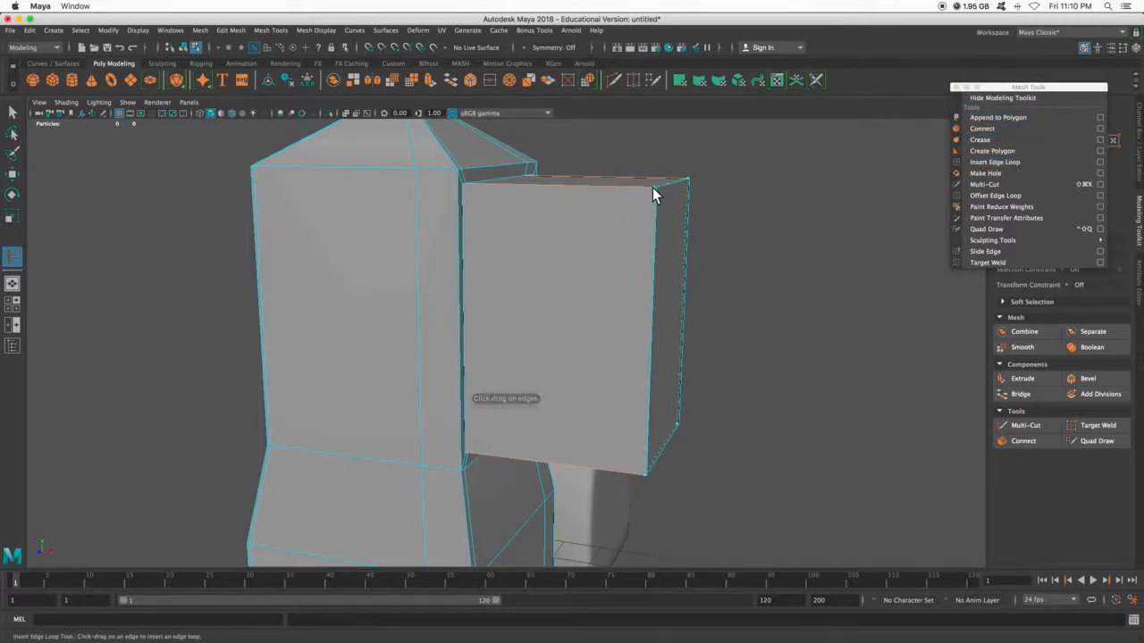
drag(656, 191, 677, 191)
key(3)
- Insert vertical edge loops close to both side edges of the block's outer face and leave the edge loop tool
alt+drag(721, 258, 501, 198)
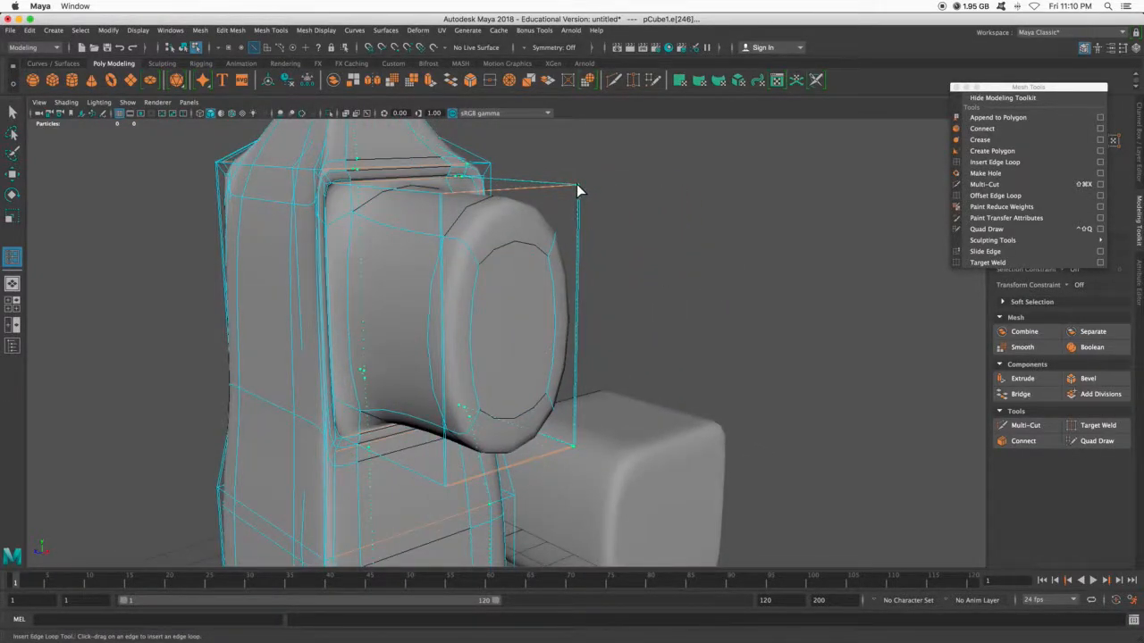
click(577, 189)
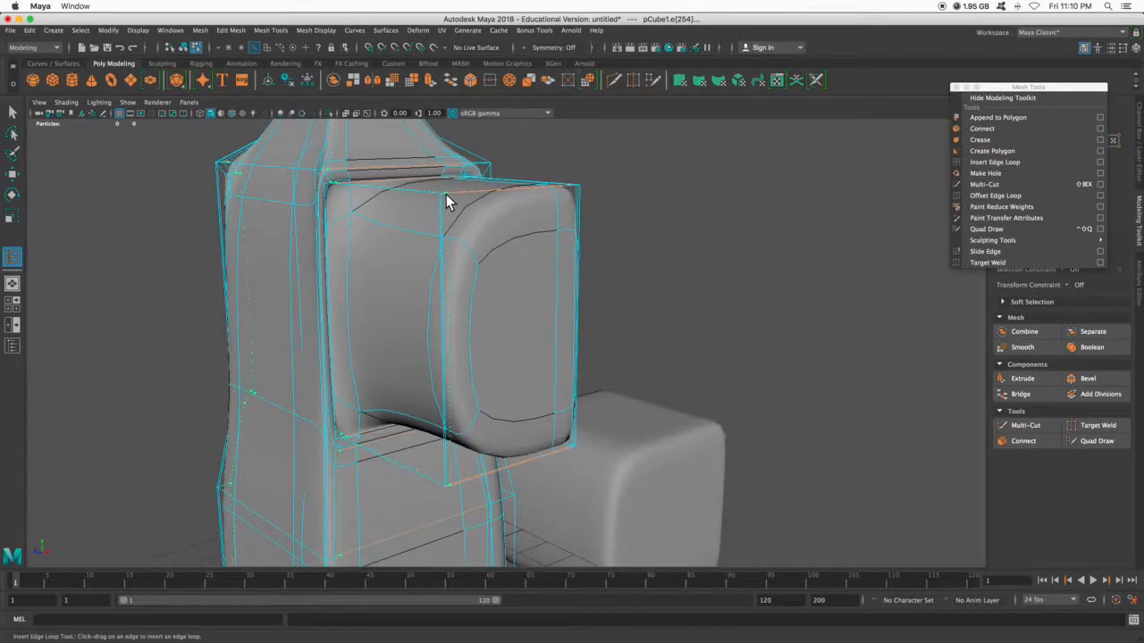
key(1)
scroll(528, 267, down, 5)
key(q)
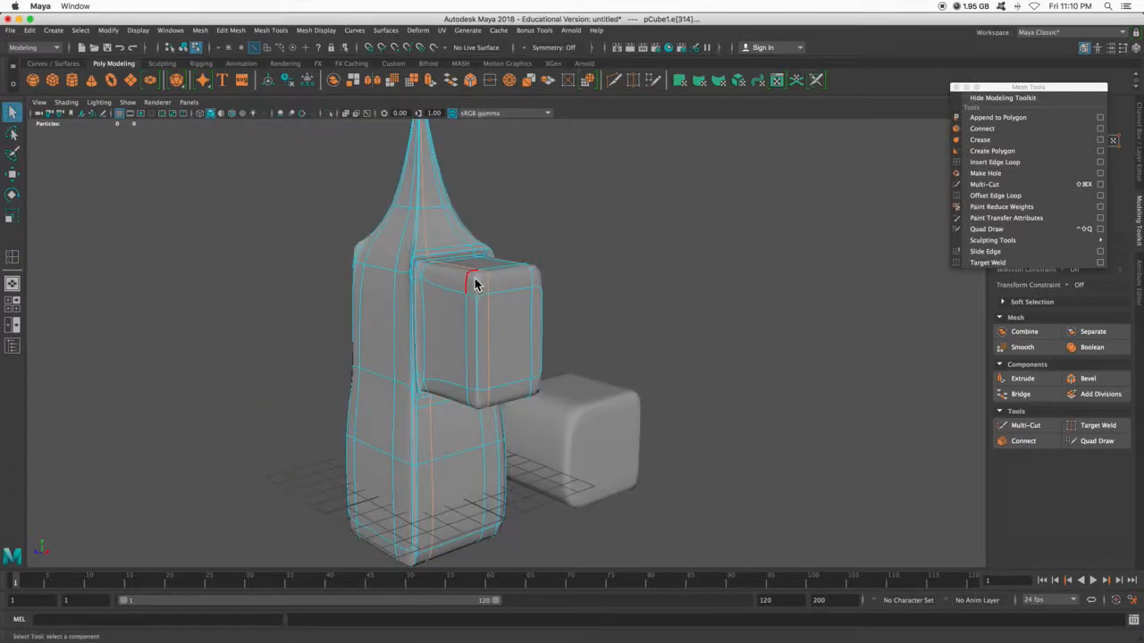